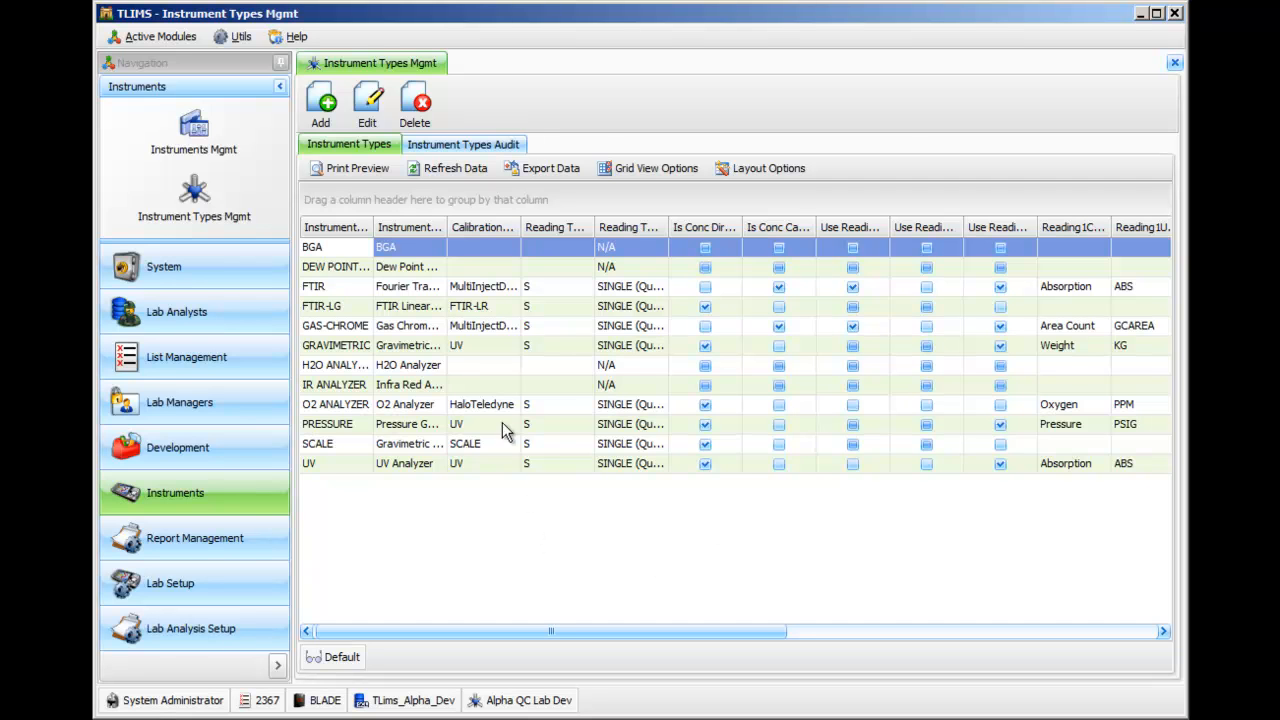
right_click(806, 276)
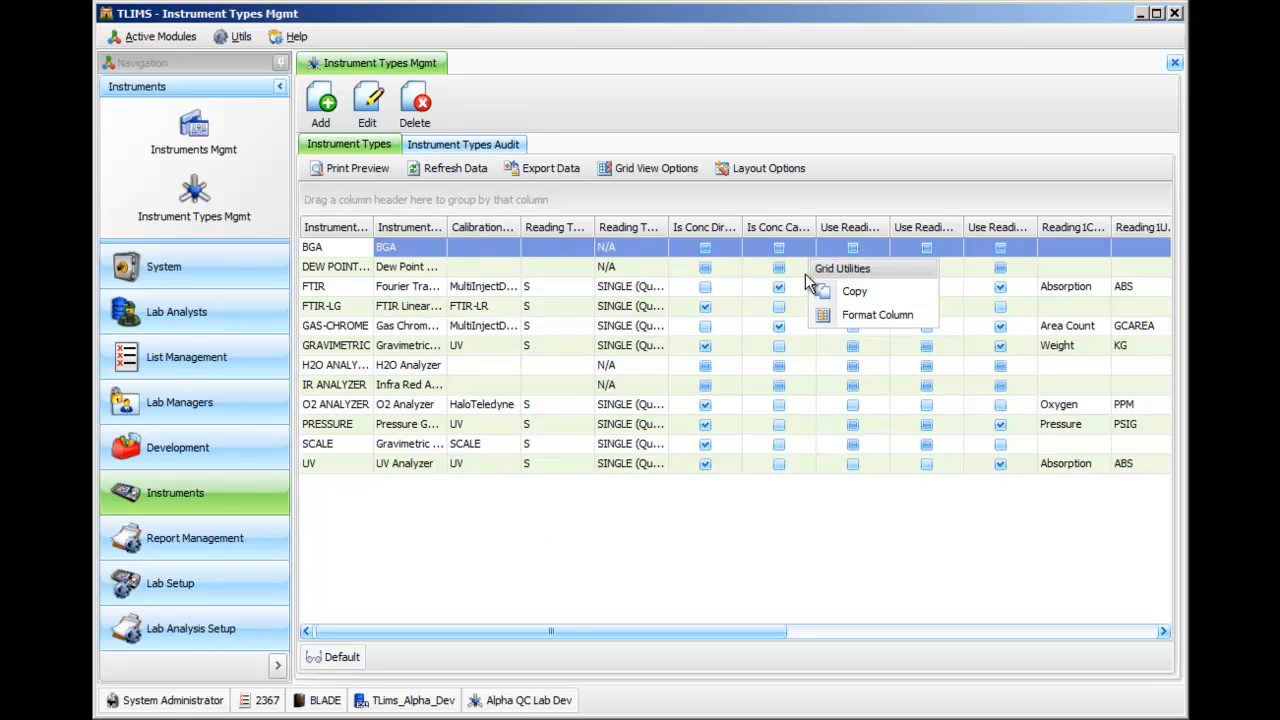
click(601, 607)
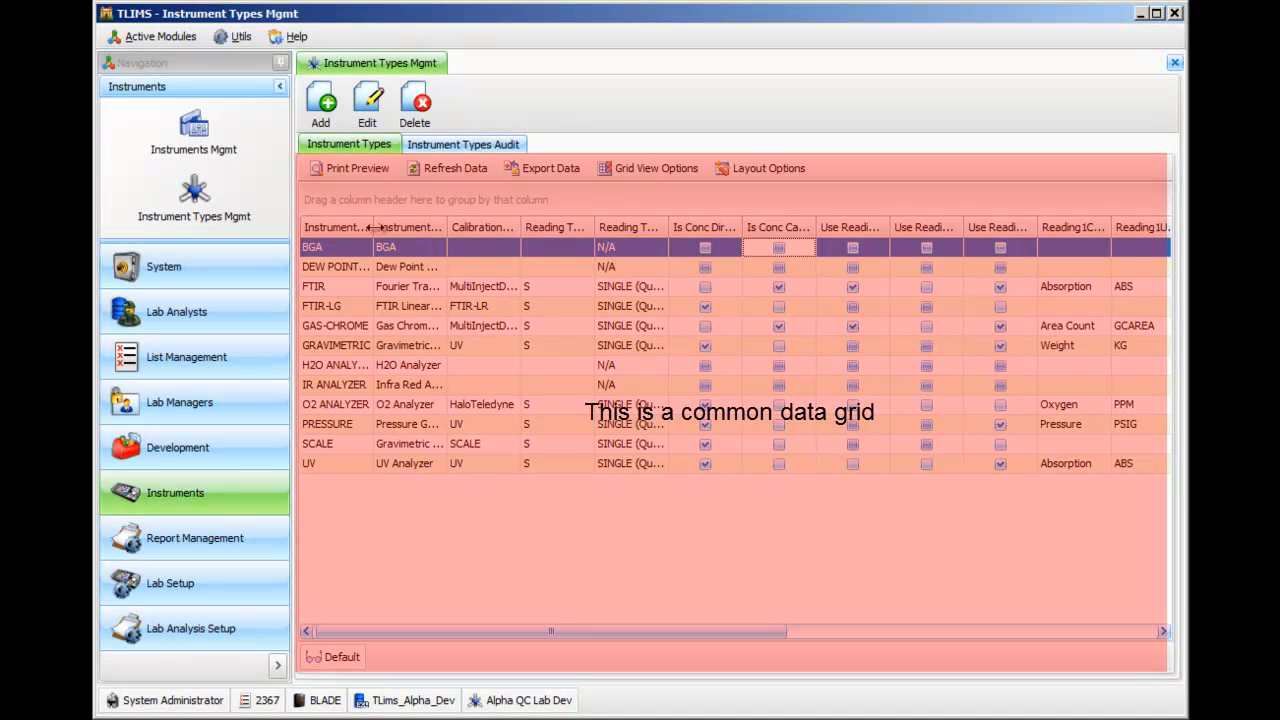
Widen the Instrument Type and Instrument Type Description columns and sort the grid by Instrument Type descending and back to ascending.
drag(373, 227, 552, 227)
click(361, 232)
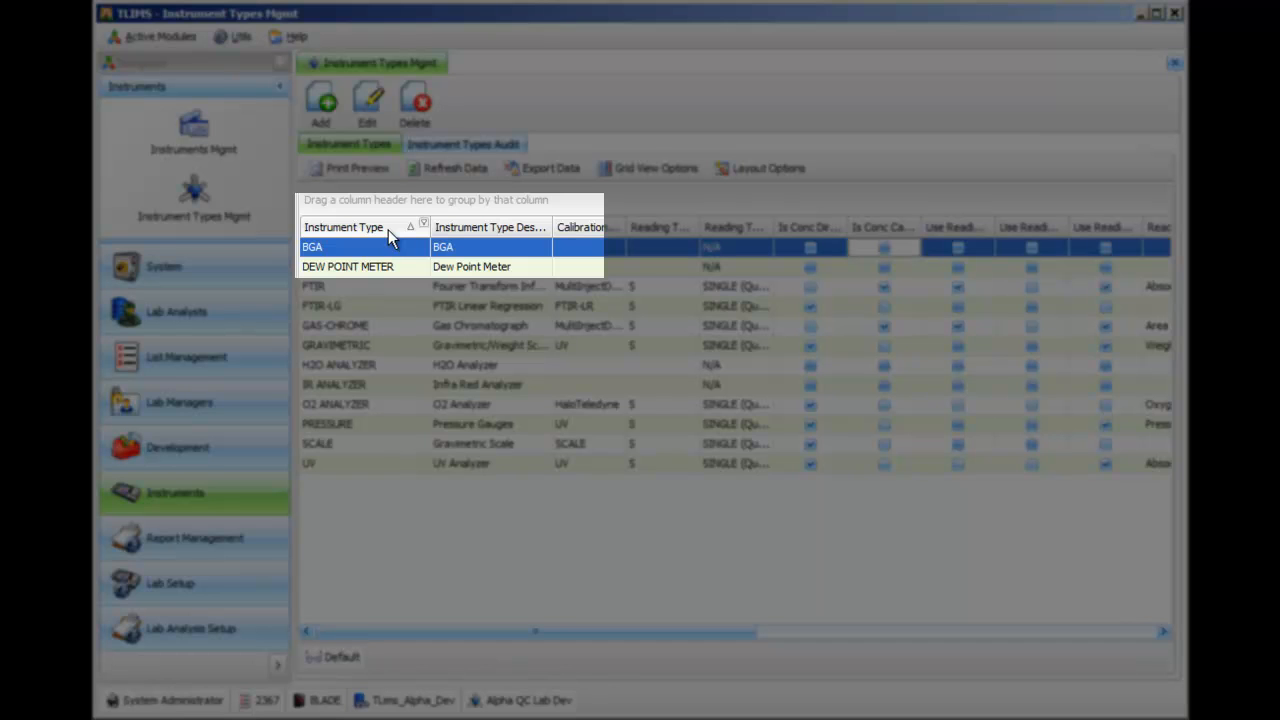
click(388, 229)
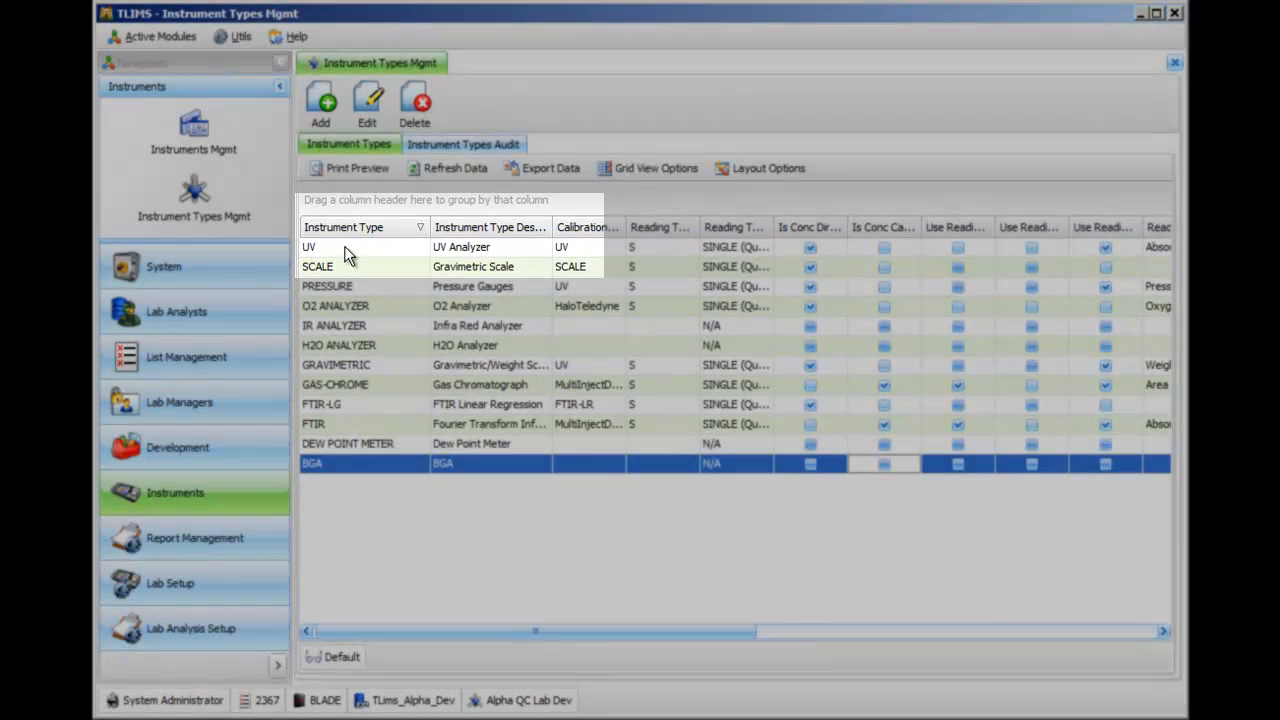
click(345, 254)
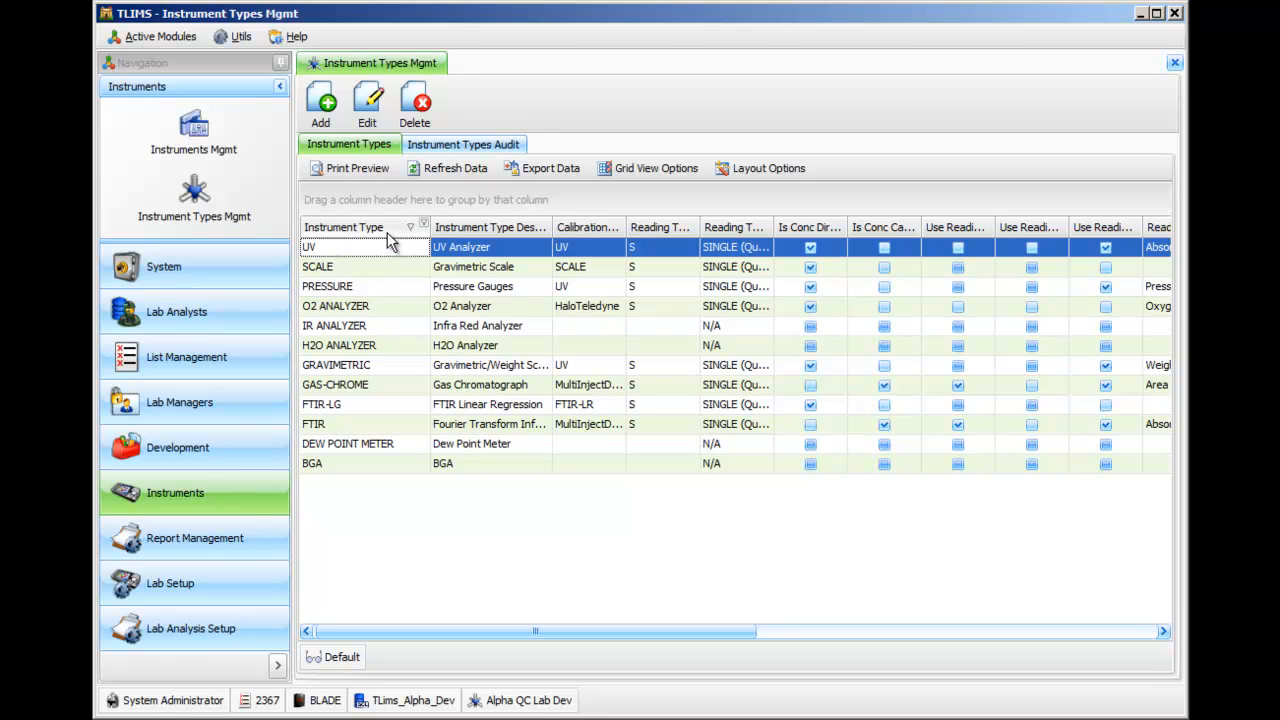
click(387, 232)
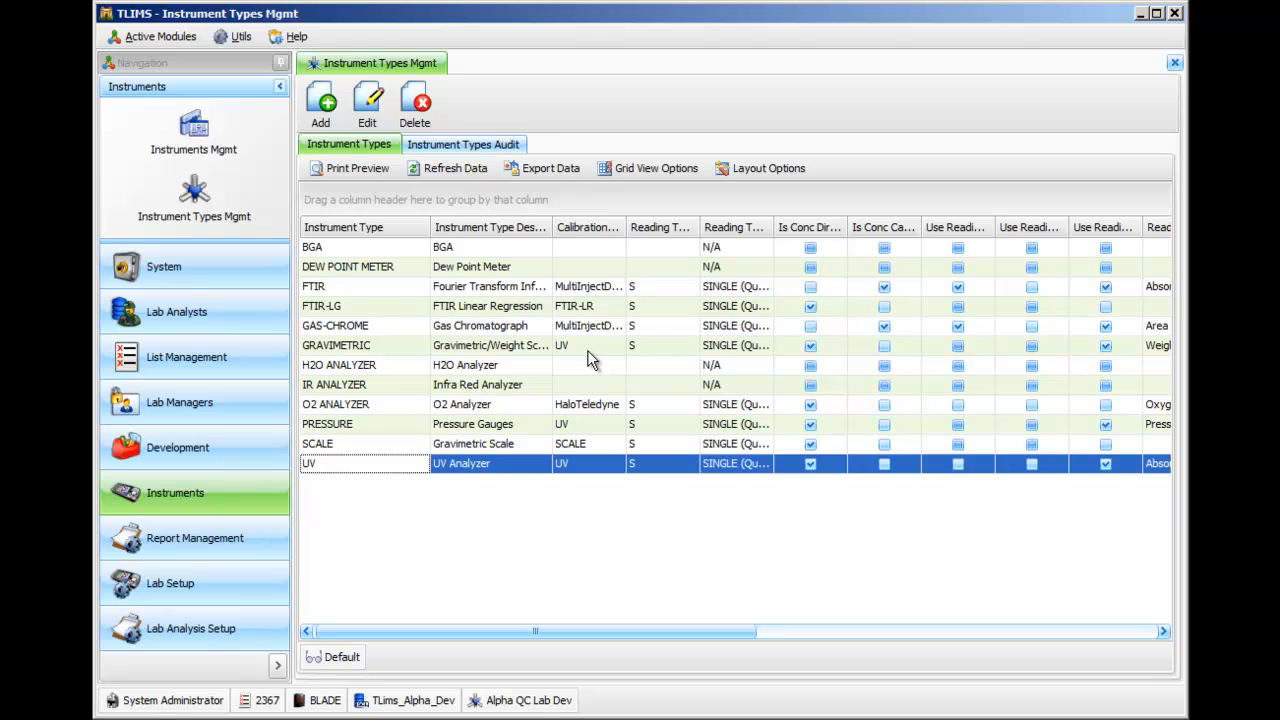
Refresh the instrument types data, select the UV Analyzer row, and refresh the data again.
click(470, 170)
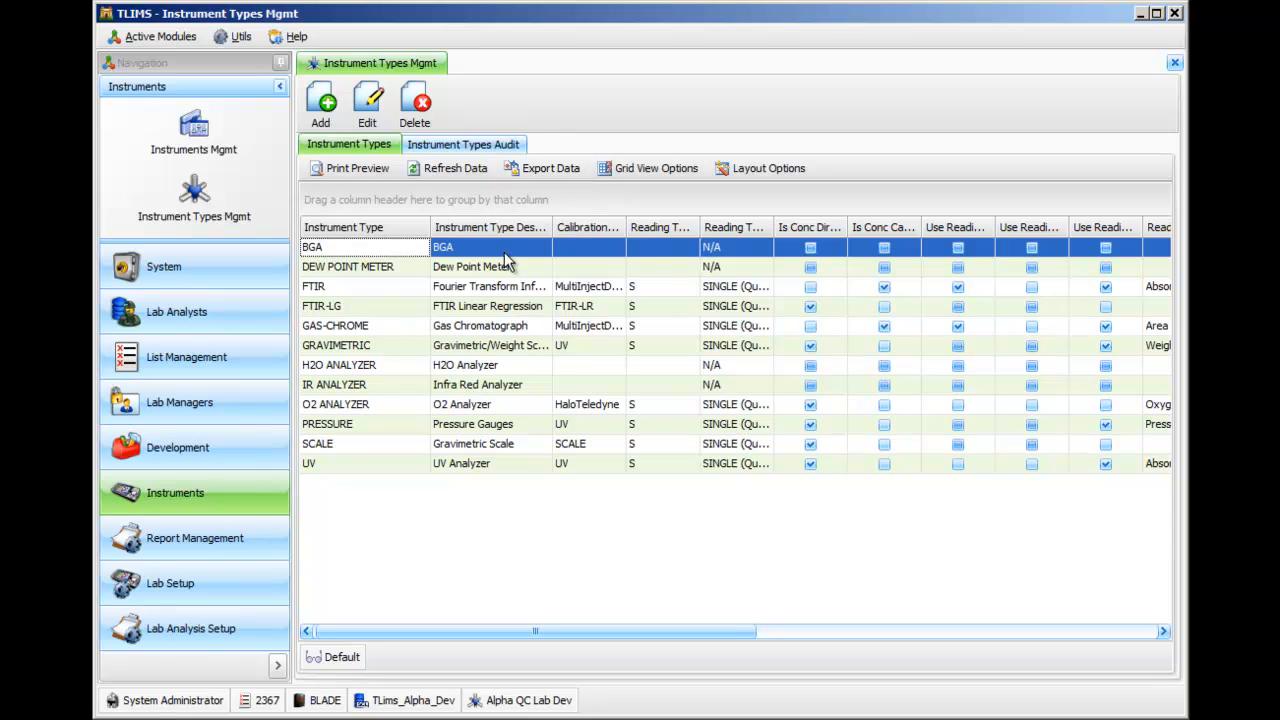
click(488, 464)
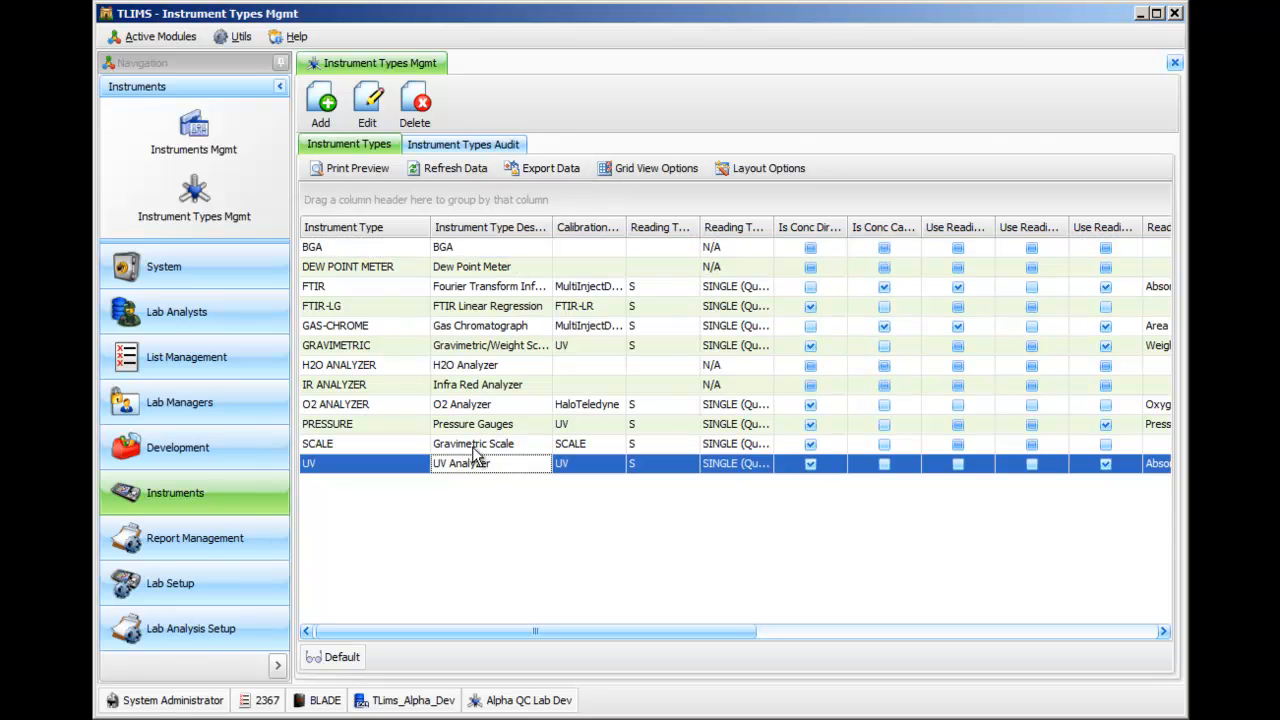
click(455, 168)
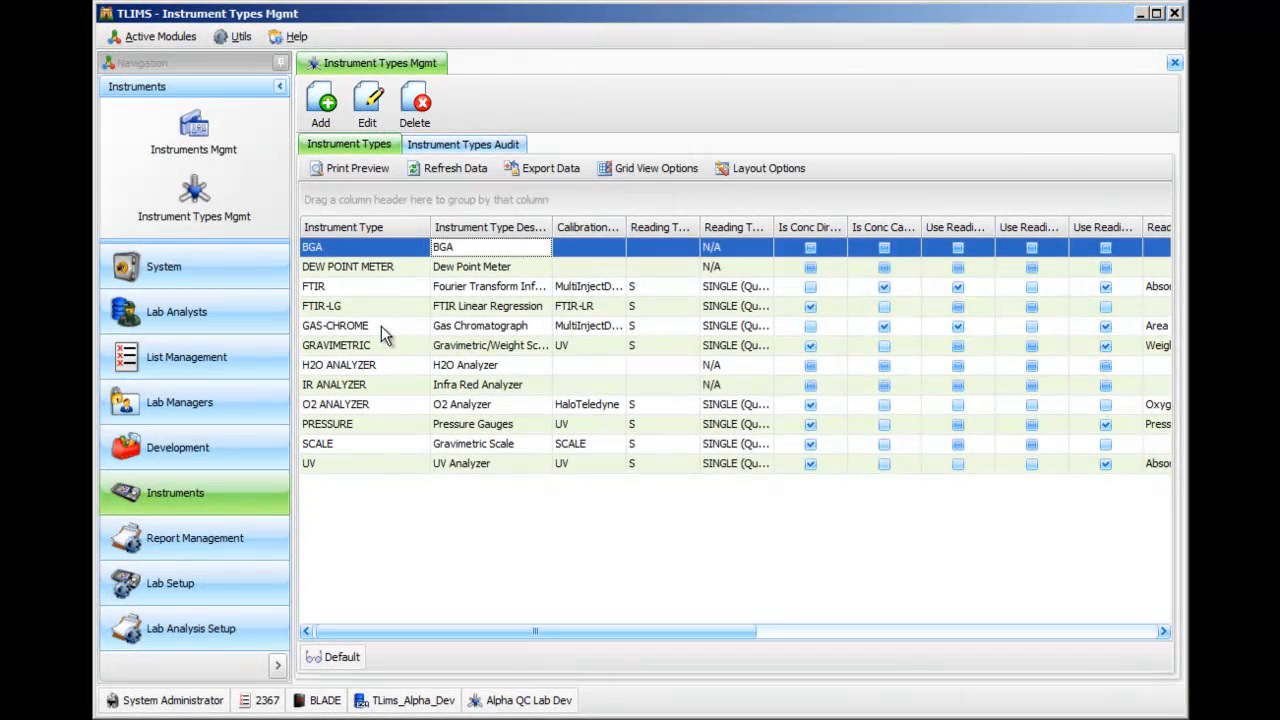
Open the editor for the GAS-CHROME instrument type and for a blank new type, cancelling each without changes.
click(384, 330)
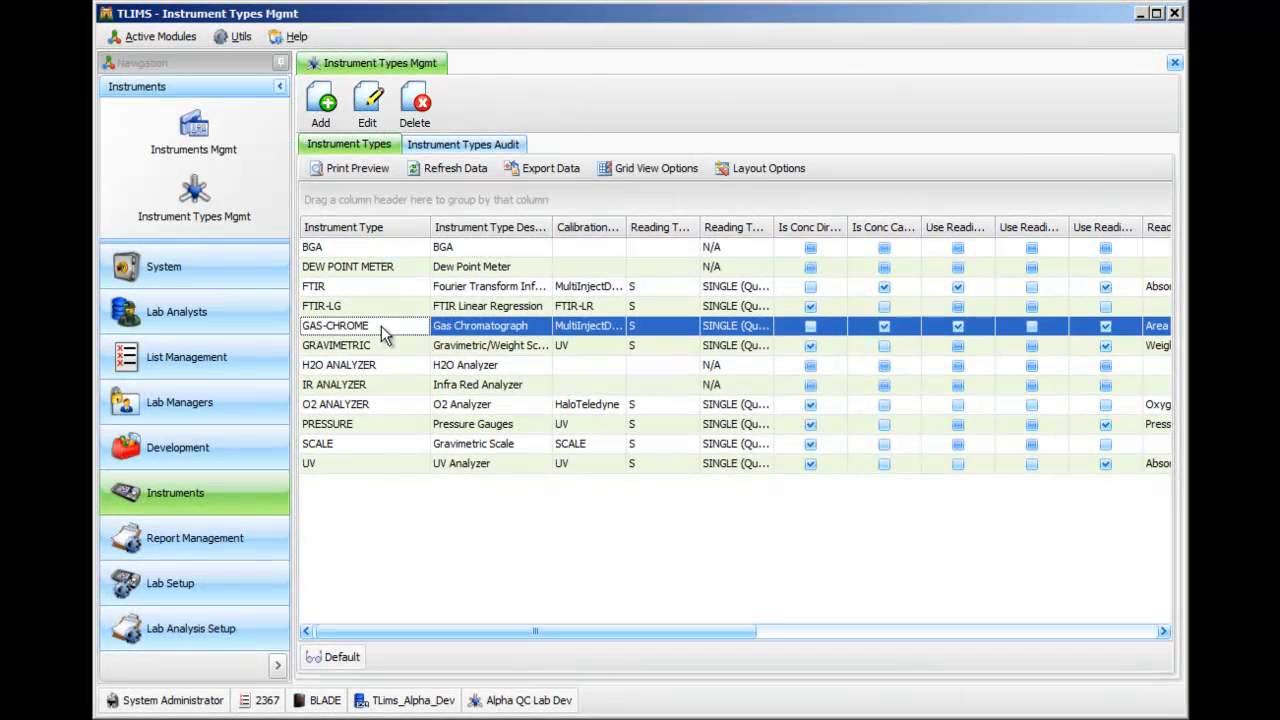
click(368, 105)
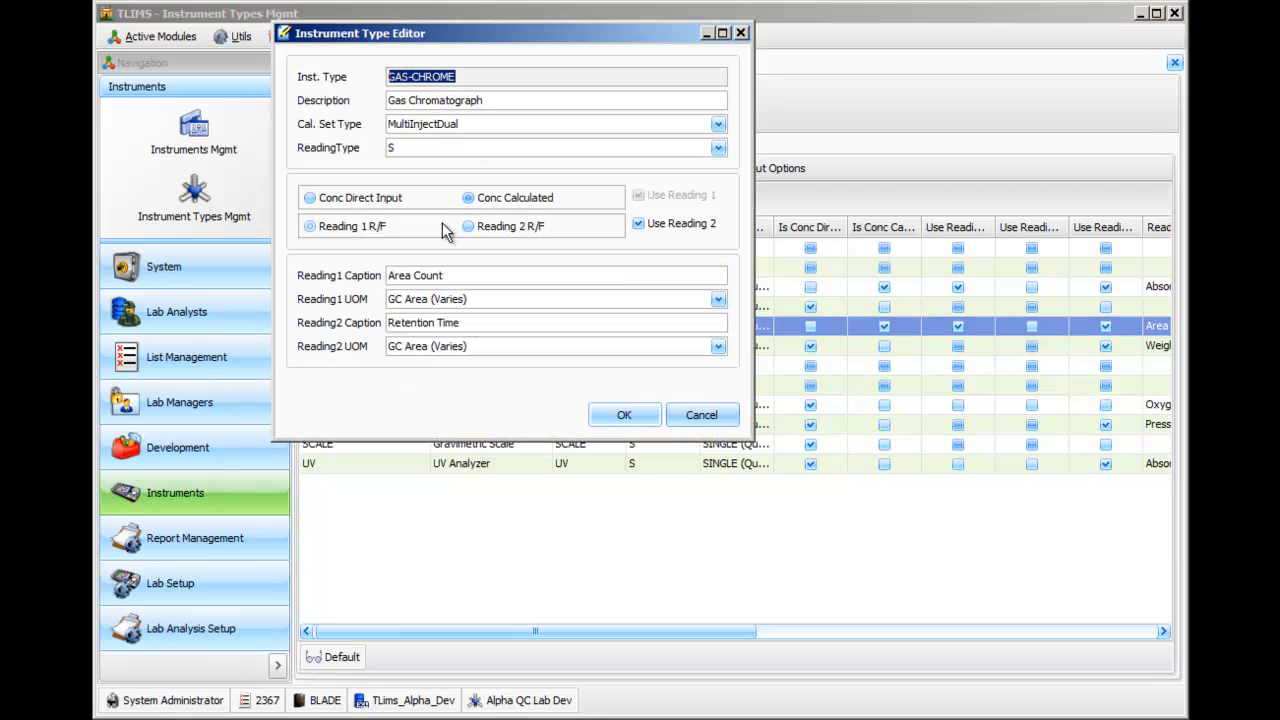
click(724, 420)
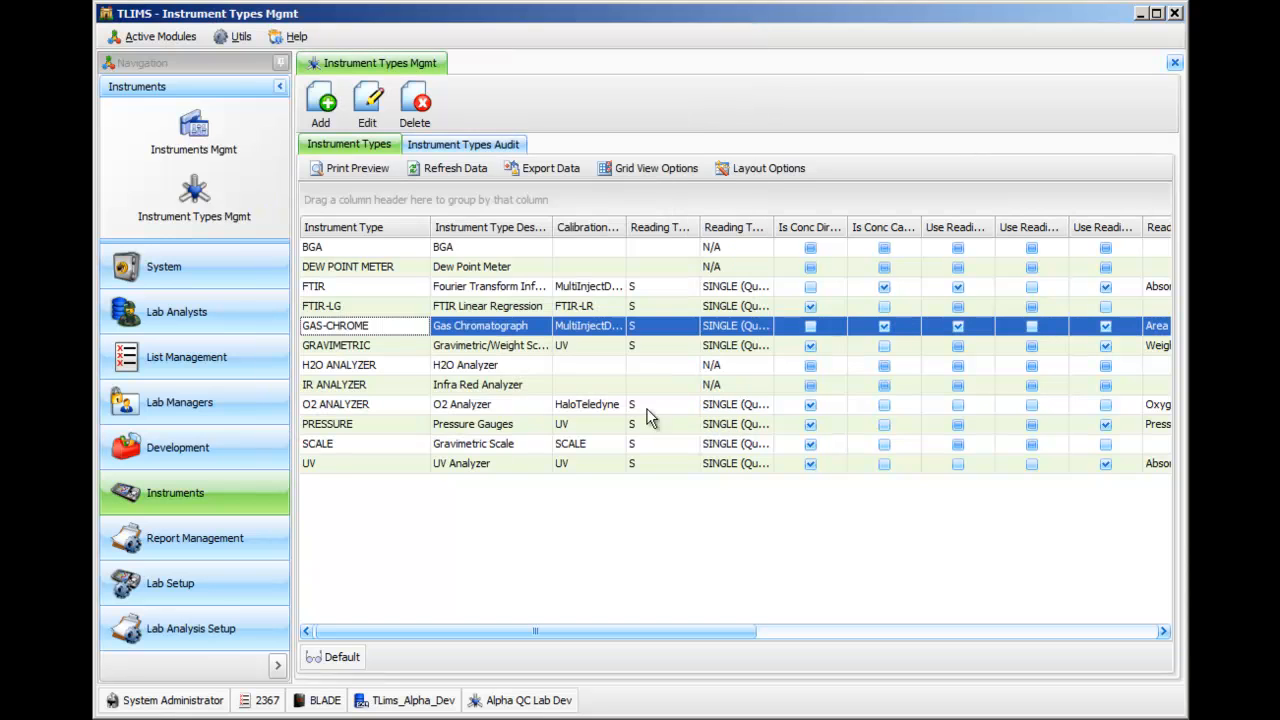
click(321, 110)
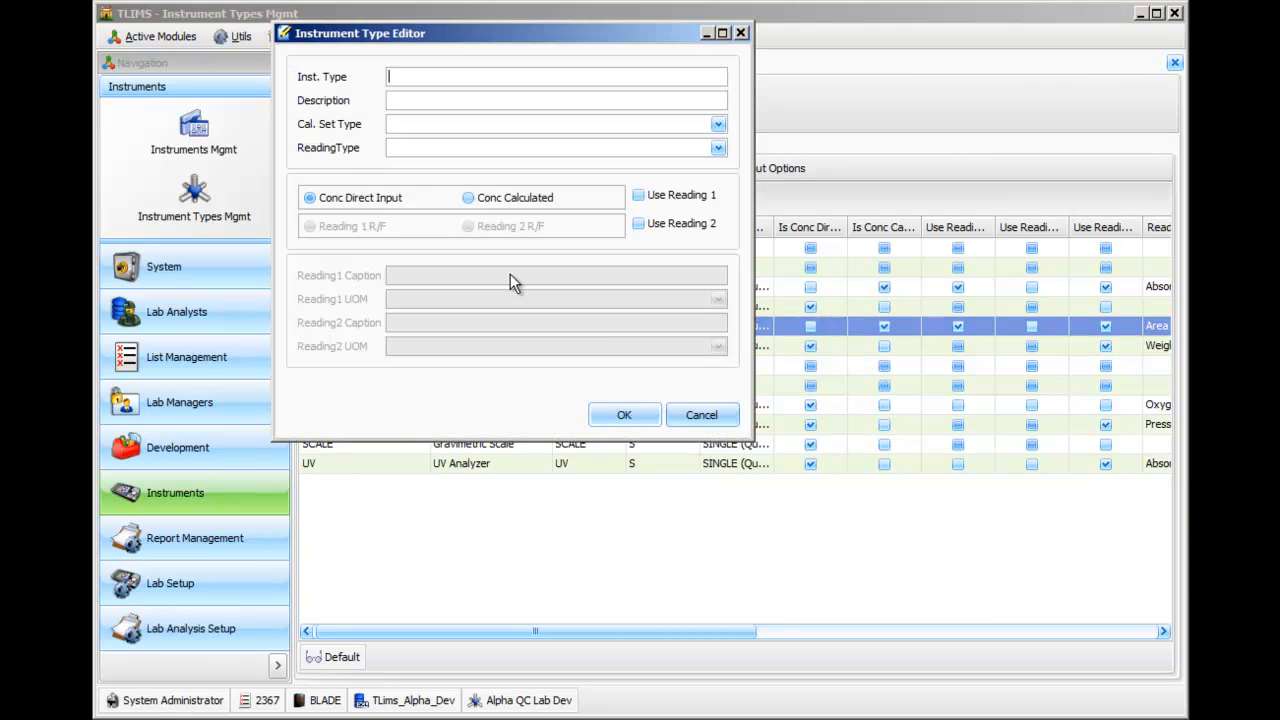
click(700, 414)
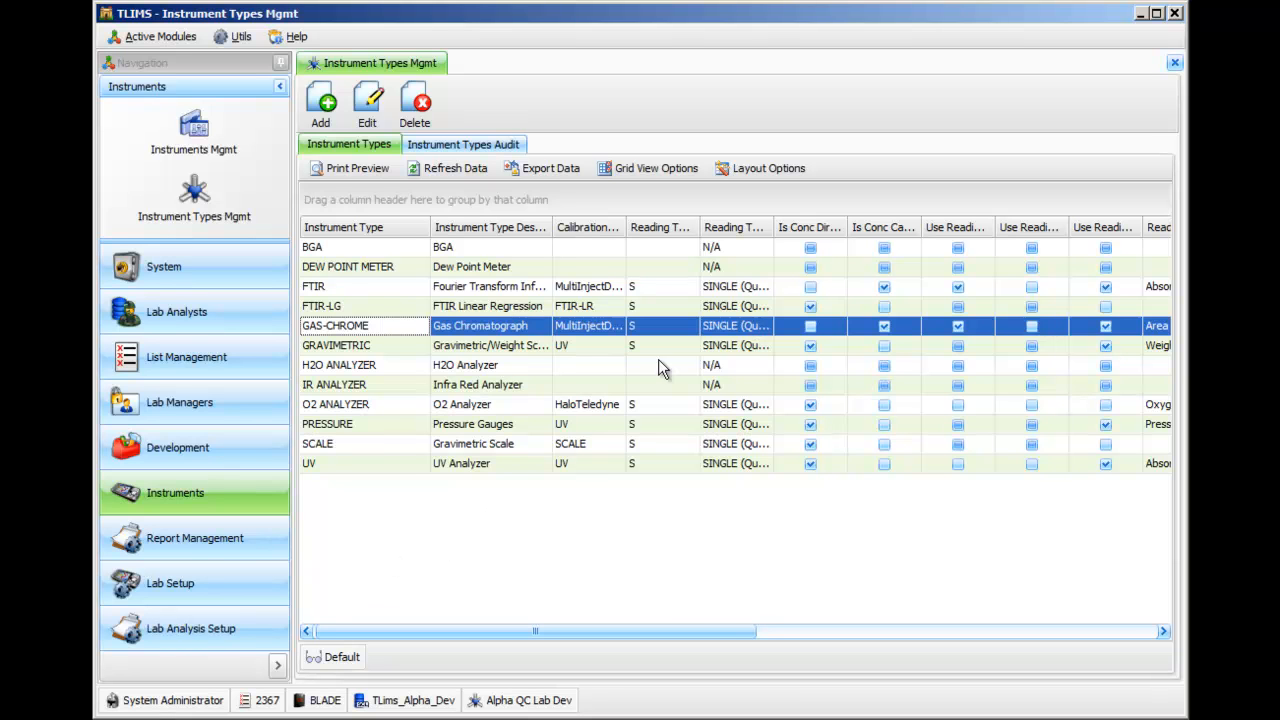
Widen the Calibration Set Type and Instrument Type Description columns and place the Reading Type column directly after Instrument Type.
drag(627, 228, 704, 227)
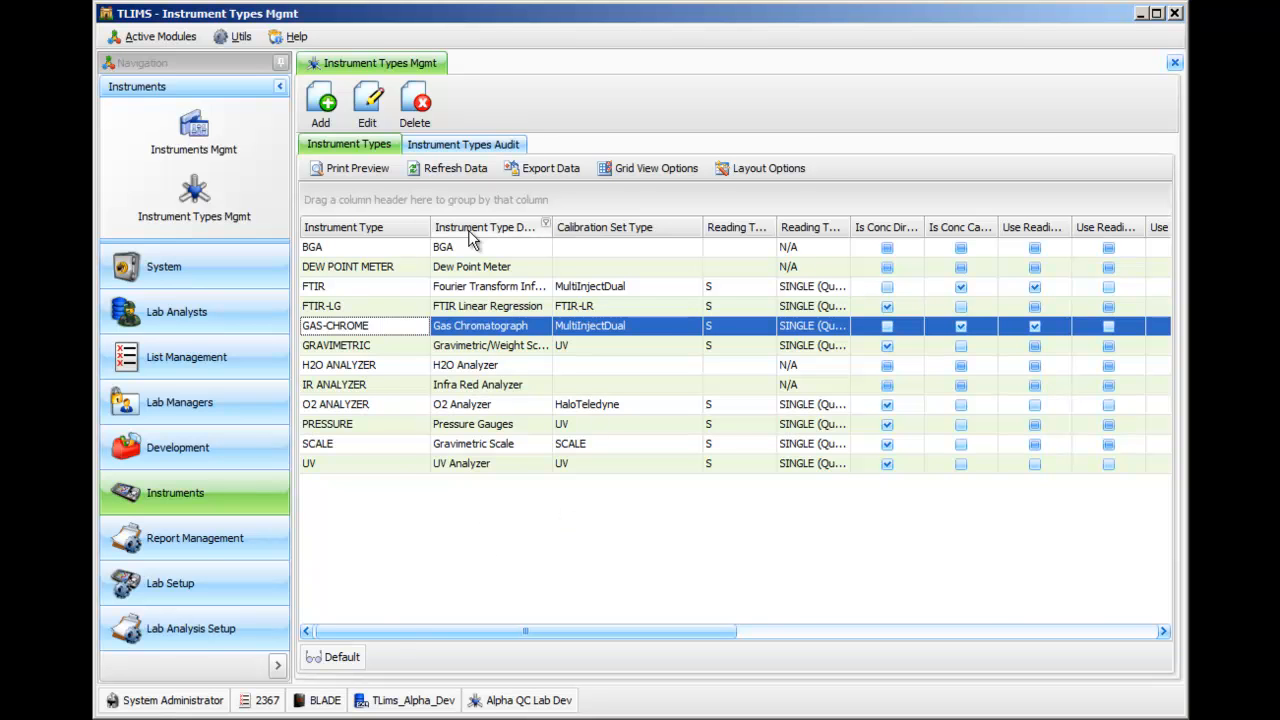
drag(549, 228, 645, 231)
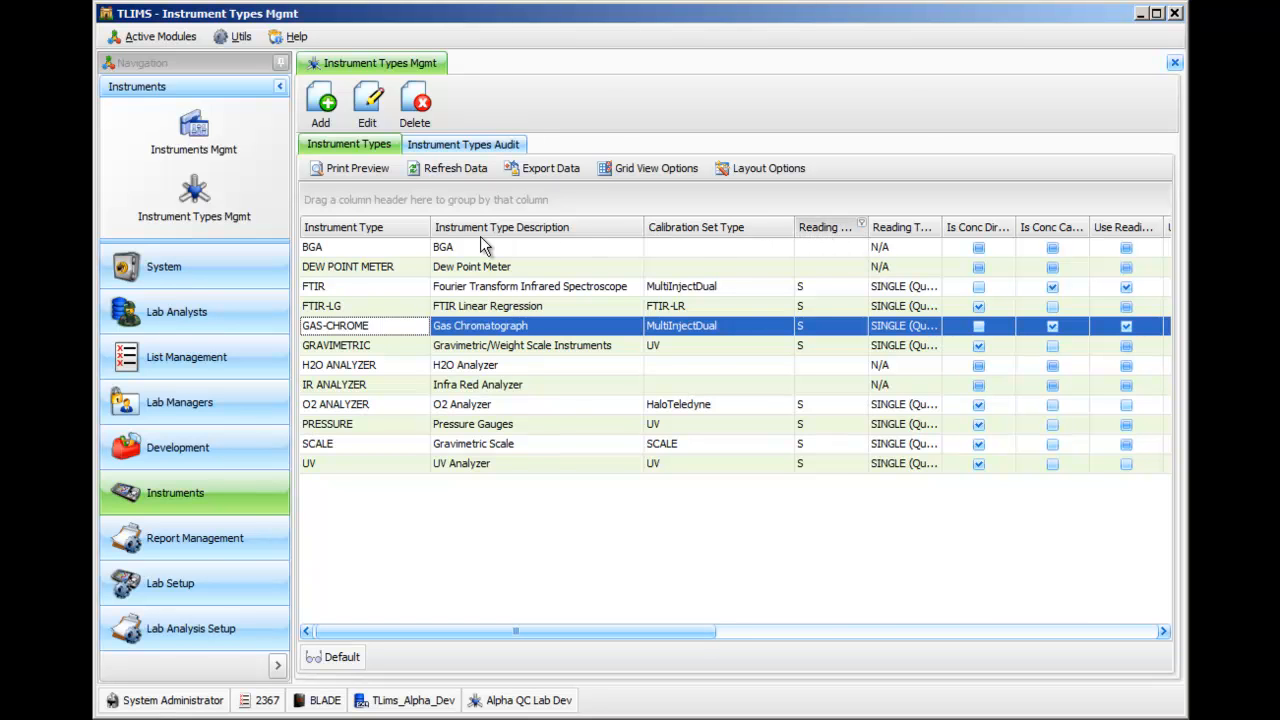
drag(831, 227, 480, 236)
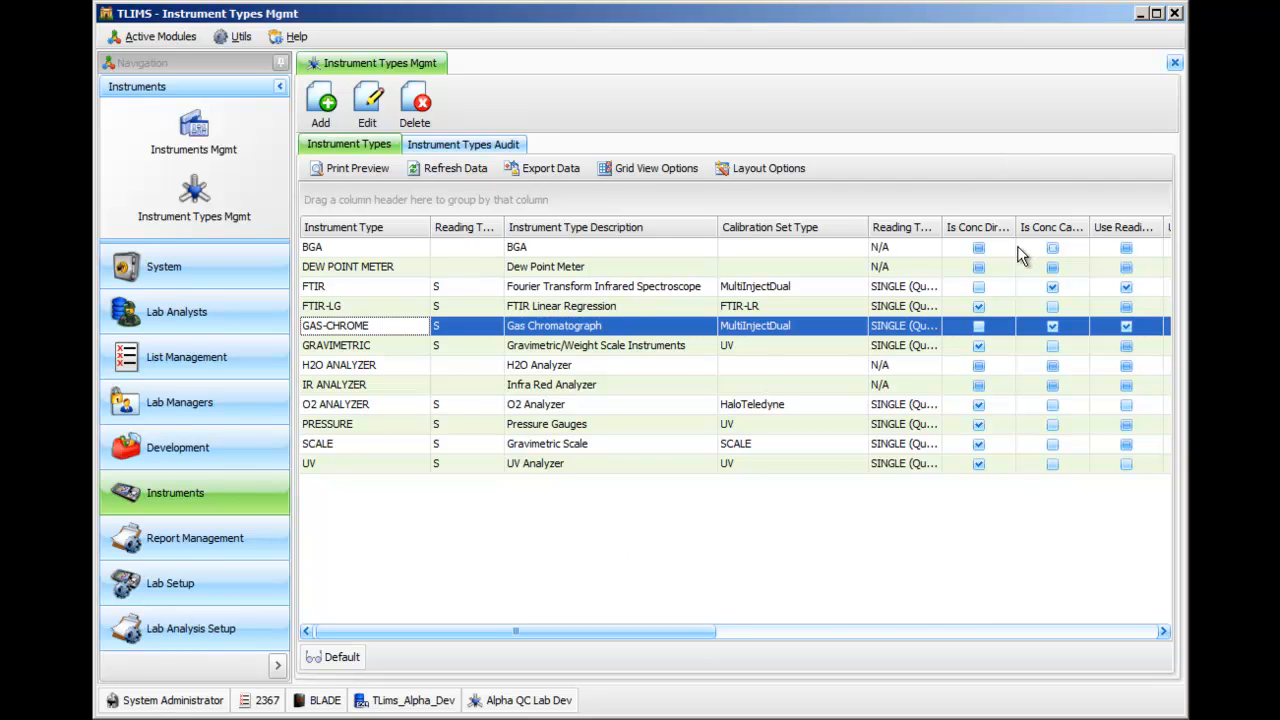
Close and reopen Instrument Types Mgmt, widen the Instrument Type and Instrument Type Description columns, and place a widened Reading Type column between them.
click(1175, 63)
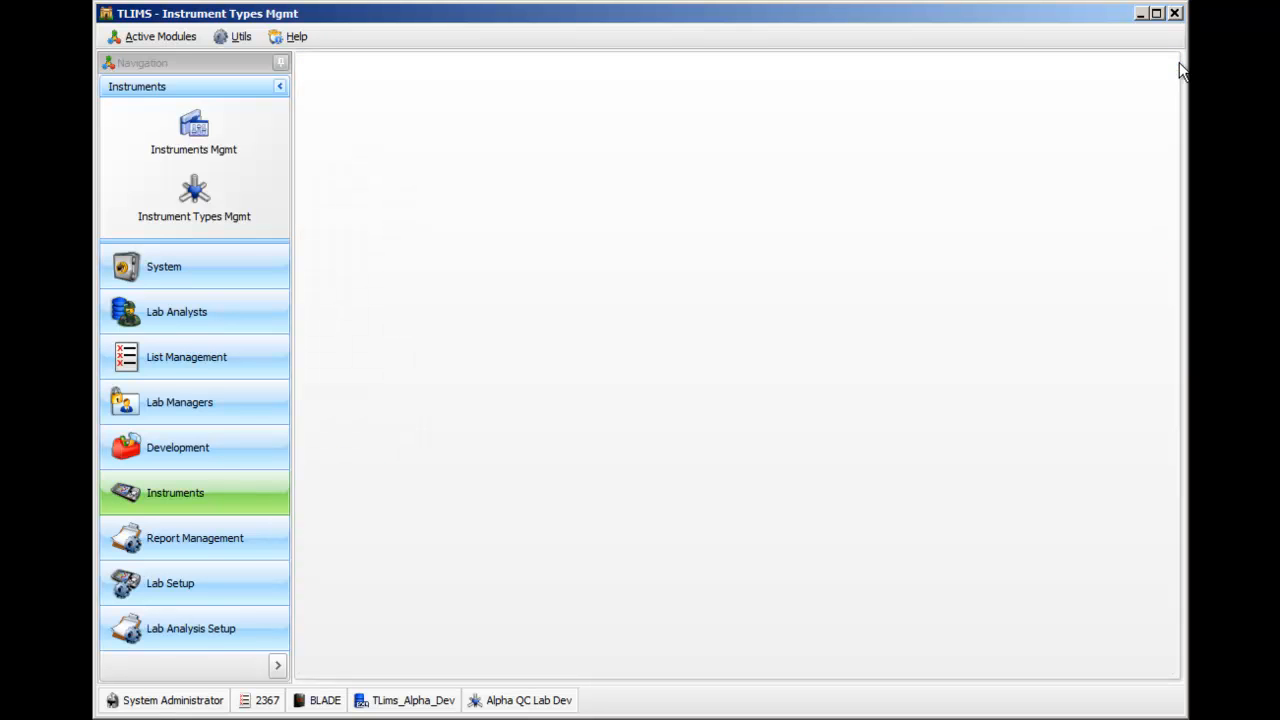
click(206, 214)
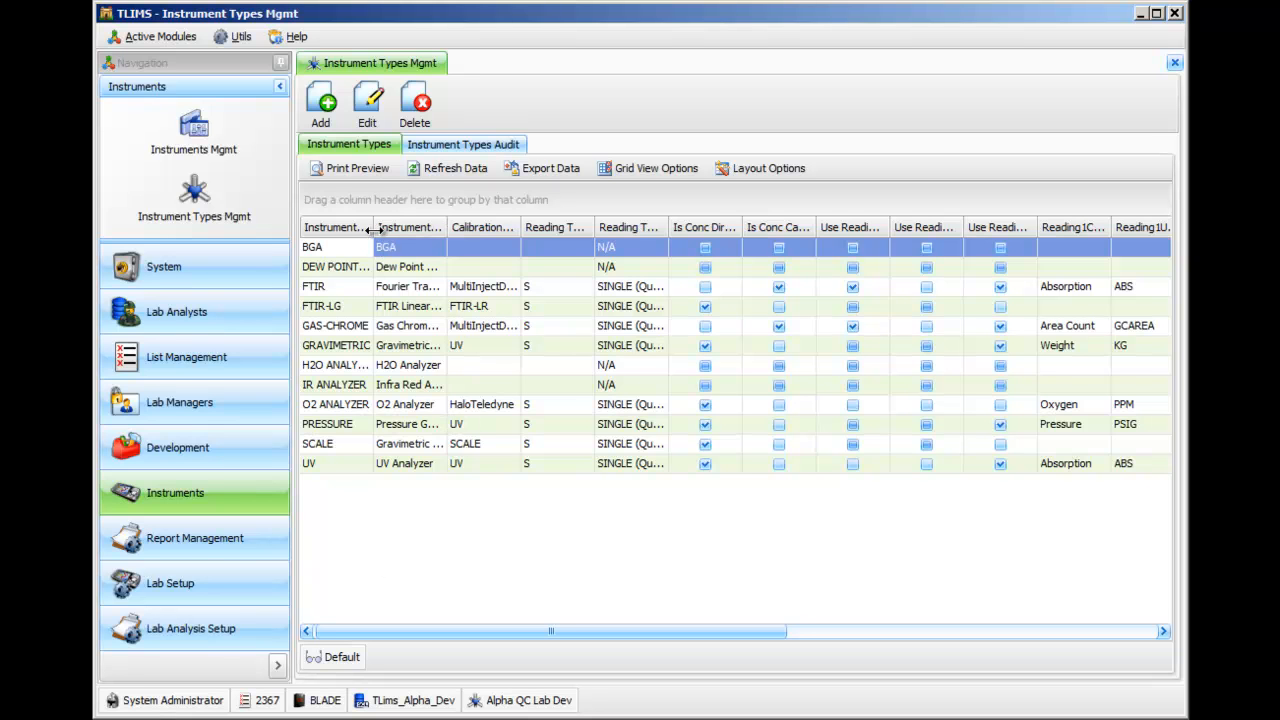
drag(374, 230, 710, 224)
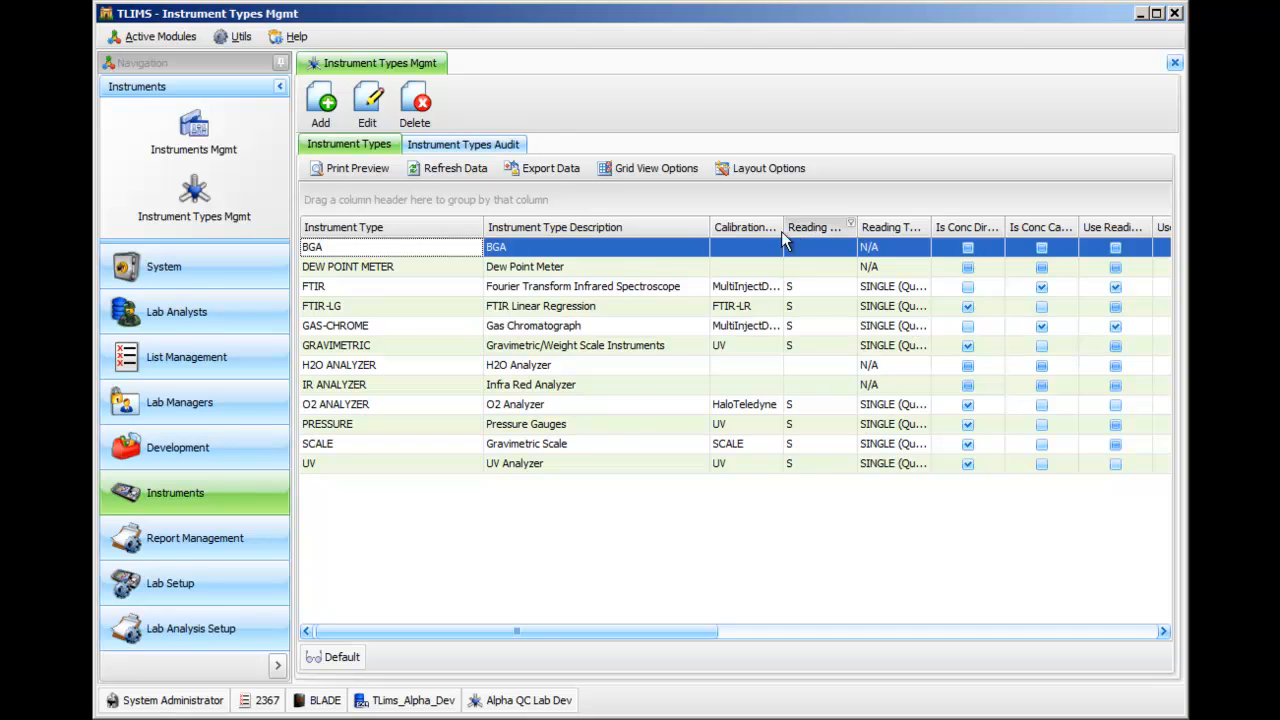
drag(503, 250, 572, 231)
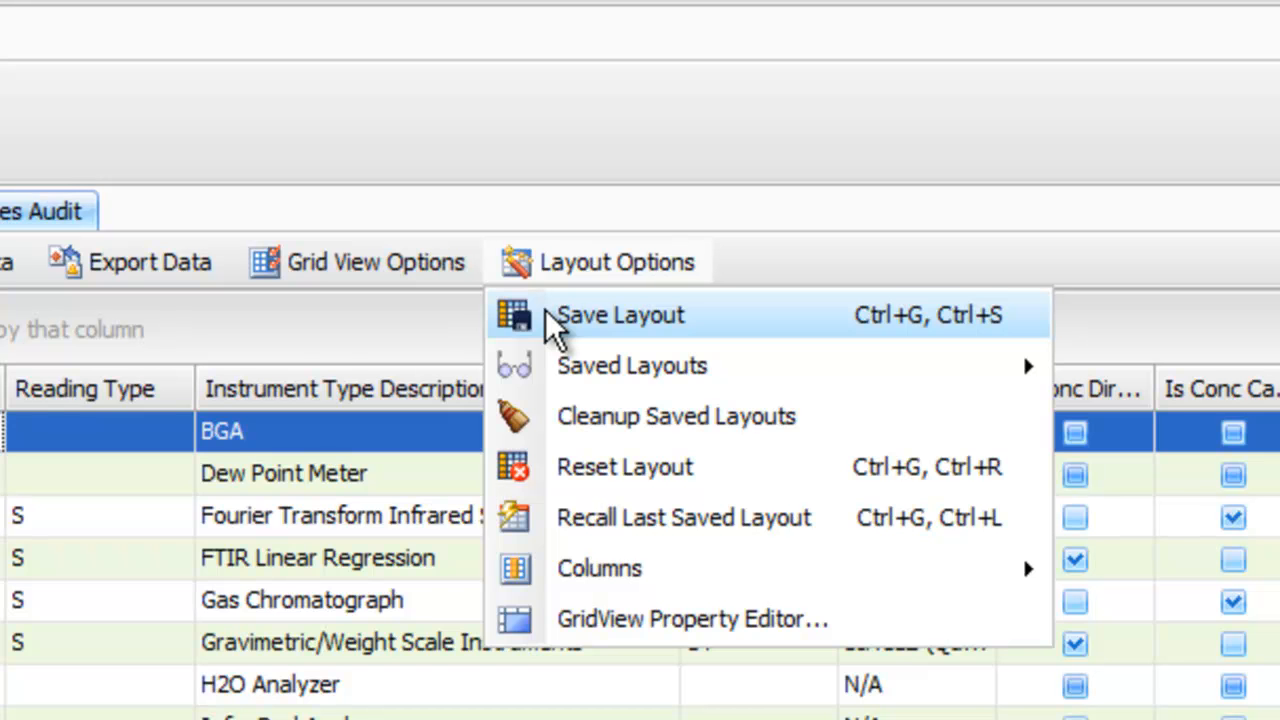
Save the current grid layout under the name Reading Type, and close and reopen Instrument Types Mgmt to check it.
click(545, 309)
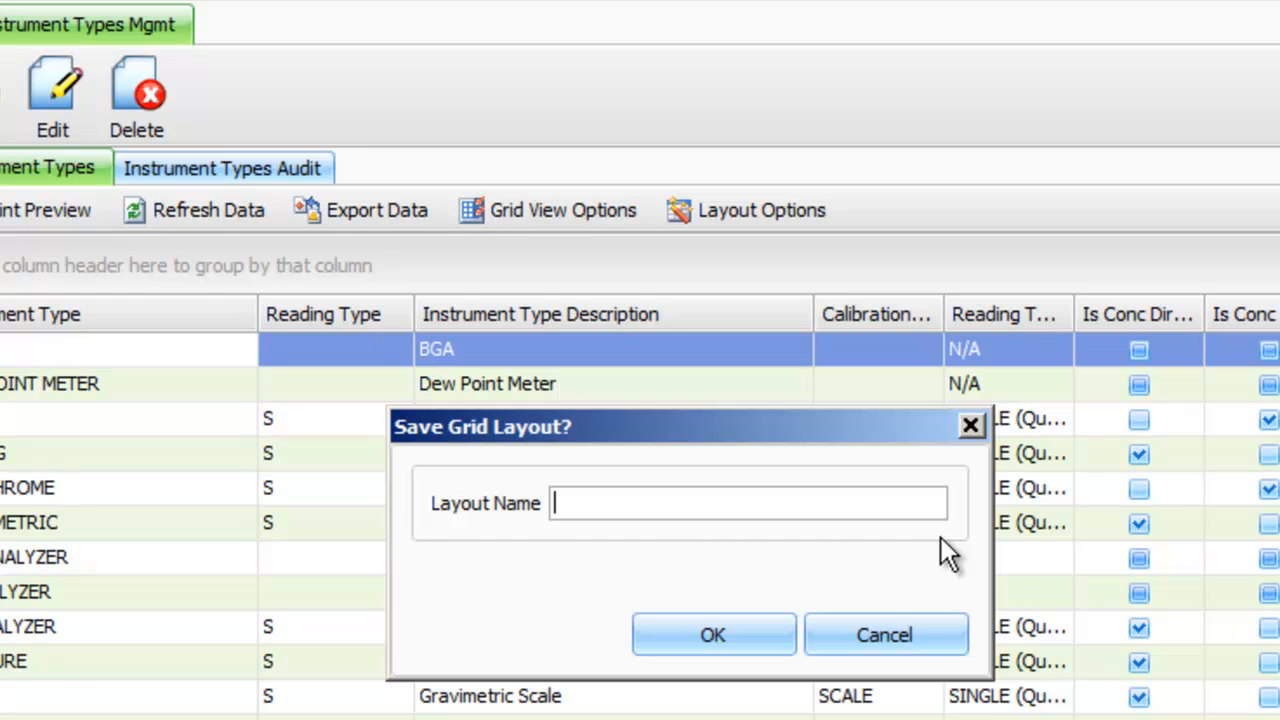
text(Reading Type)
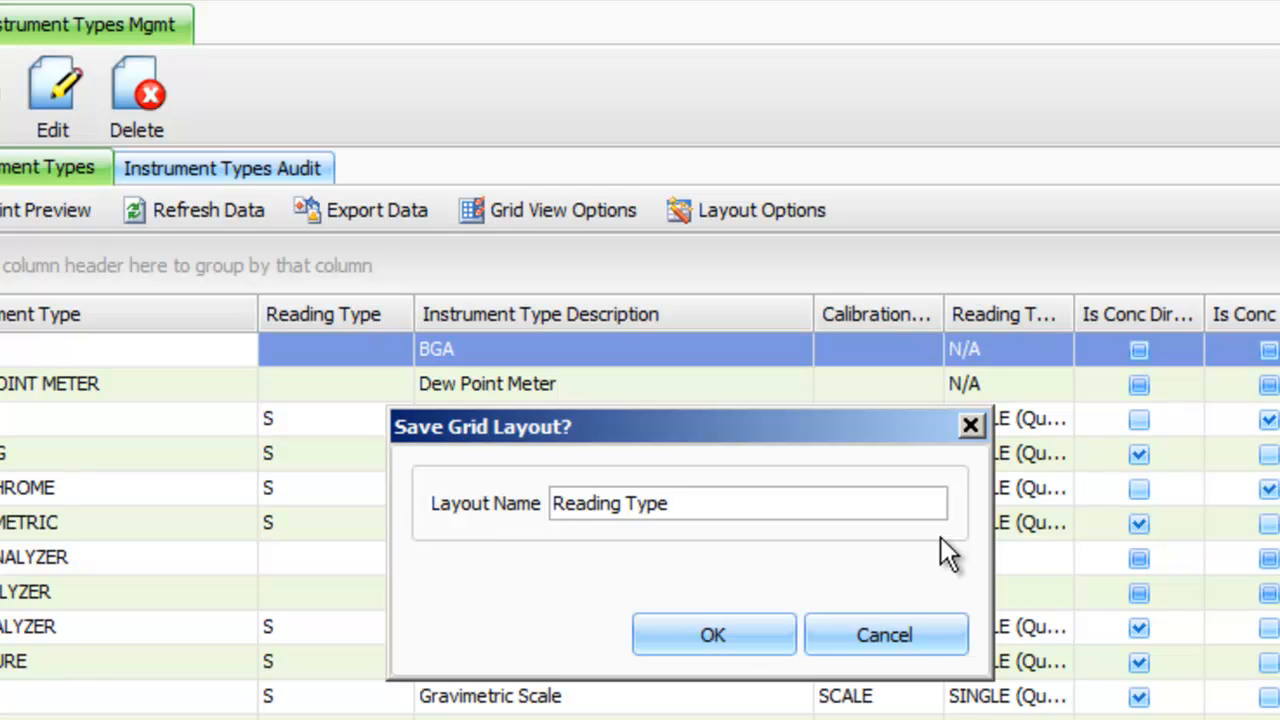
click(765, 639)
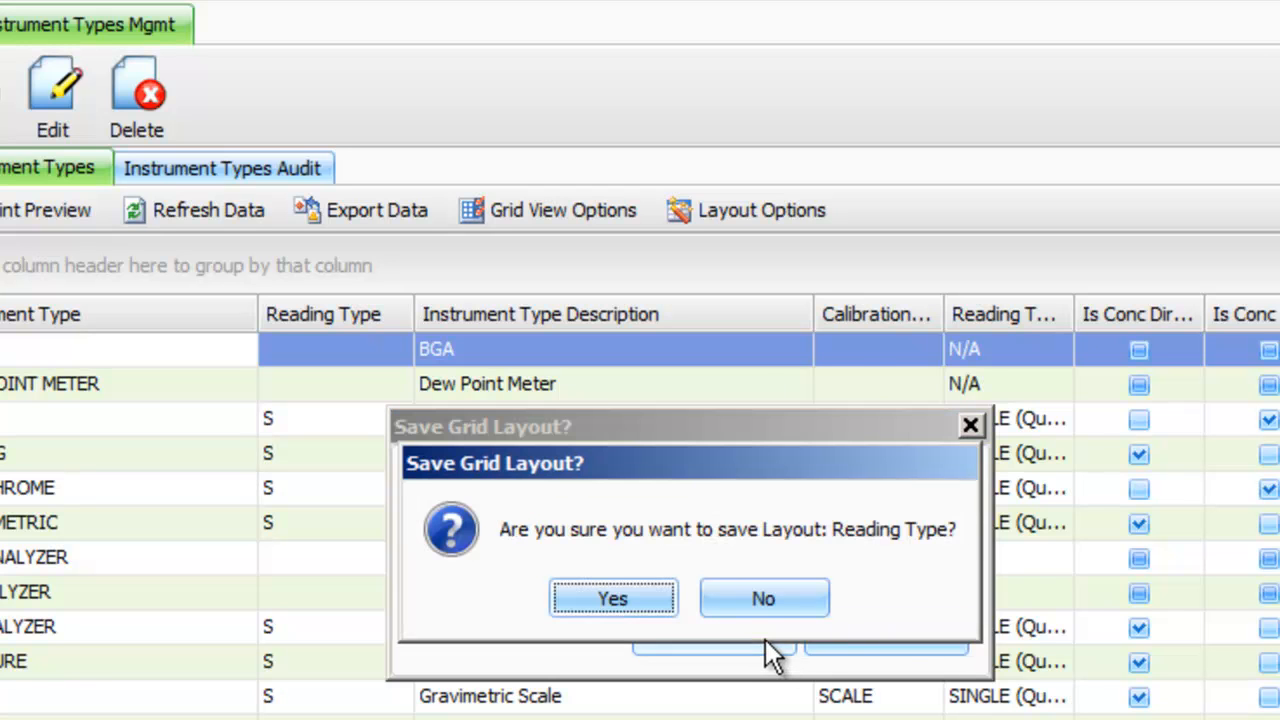
click(623, 596)
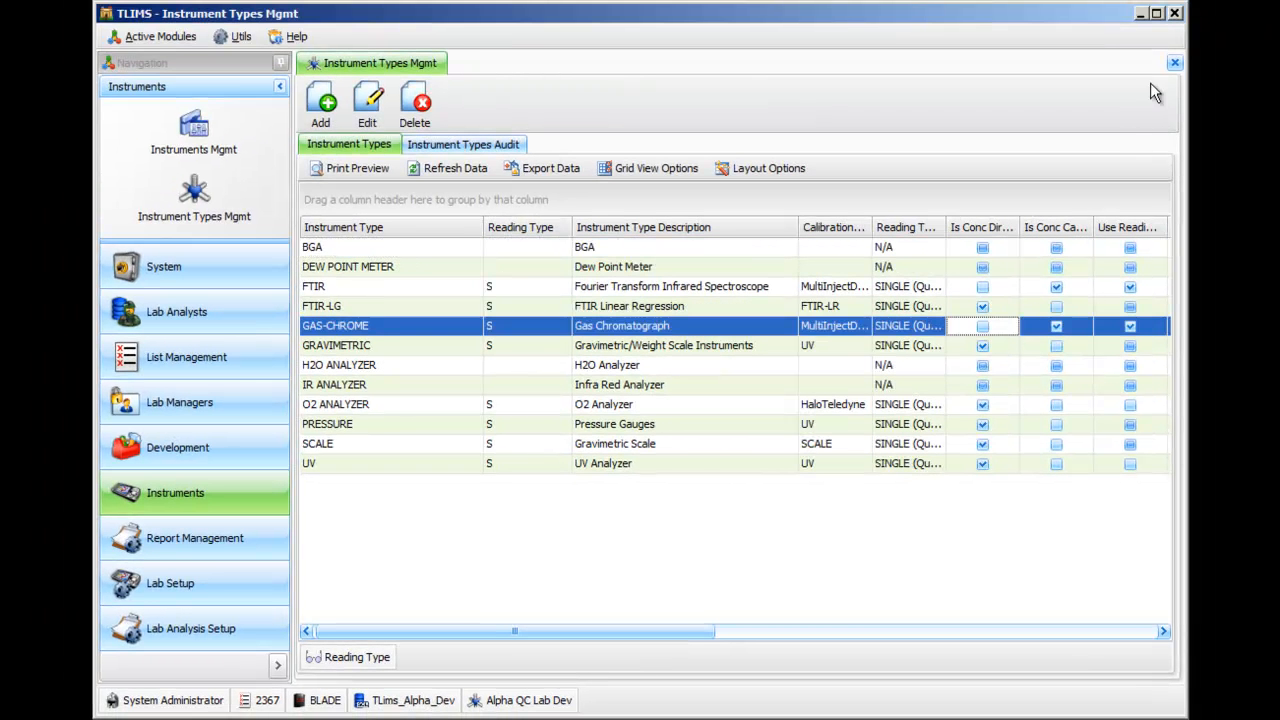
click(1175, 63)
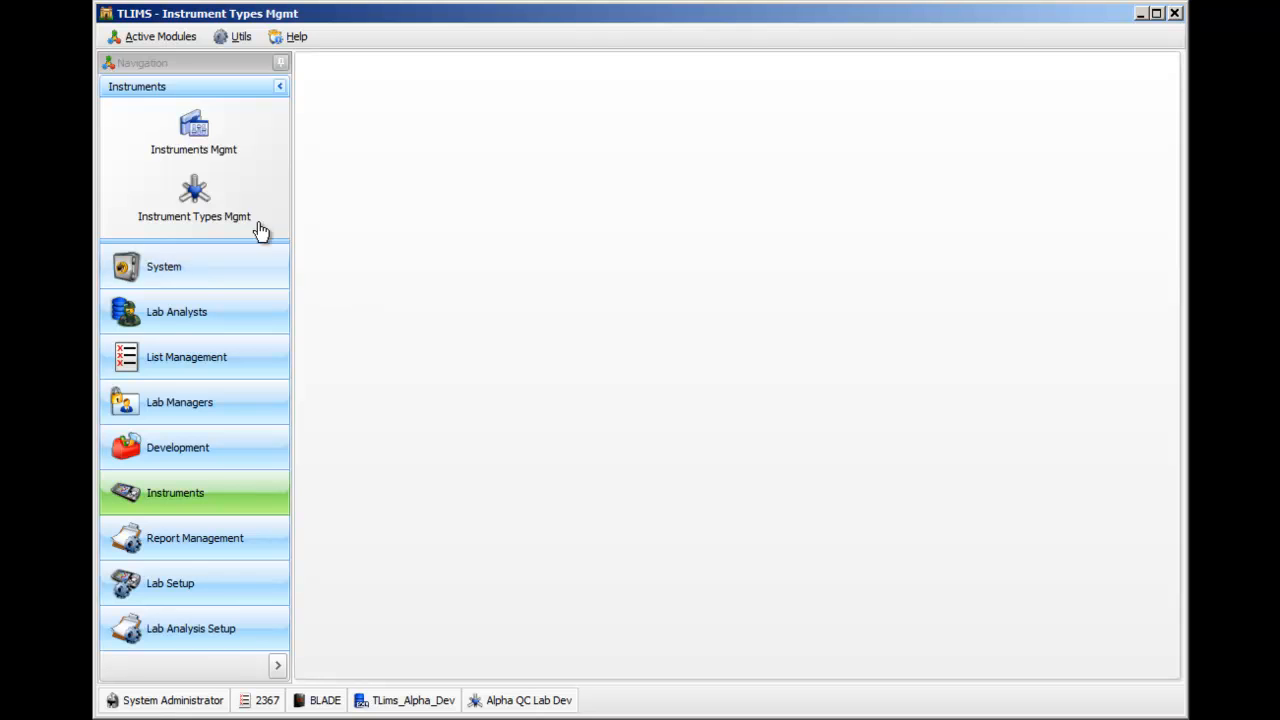
click(222, 195)
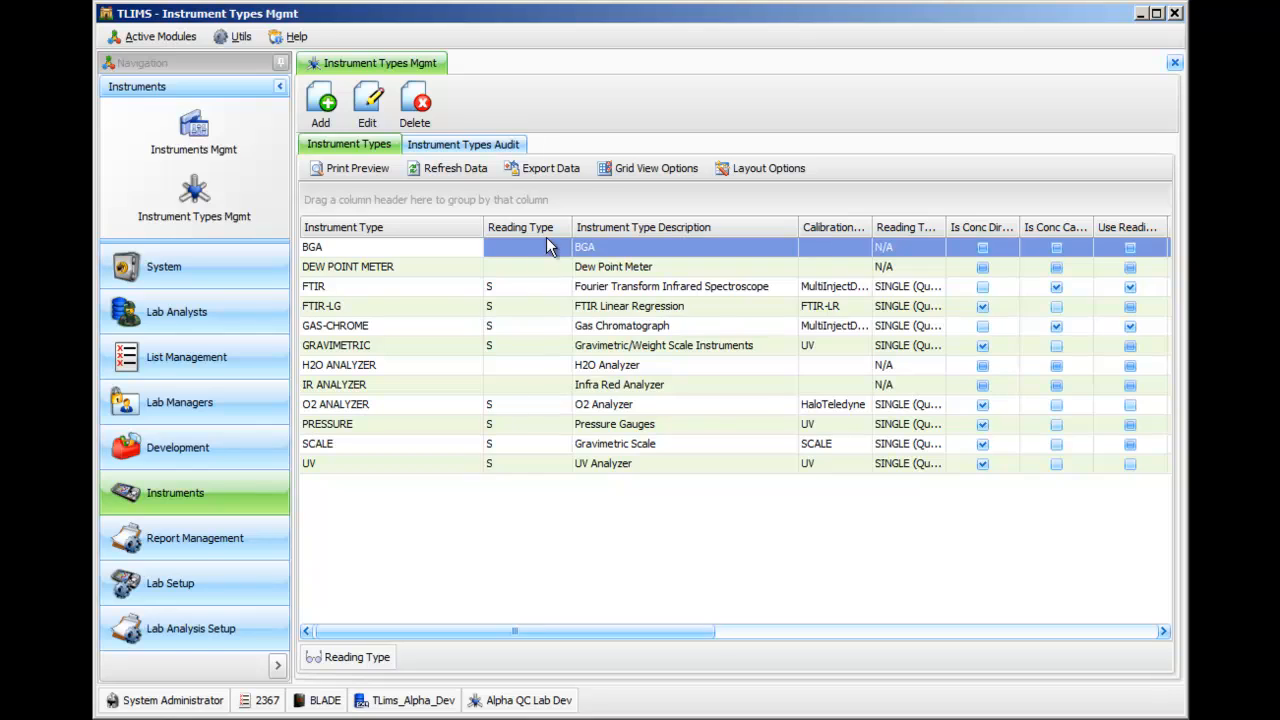
Examine the filter choices of the Reading Type column in an enlarged list, dismissing it without applying a filter.
mouse_move(565, 226)
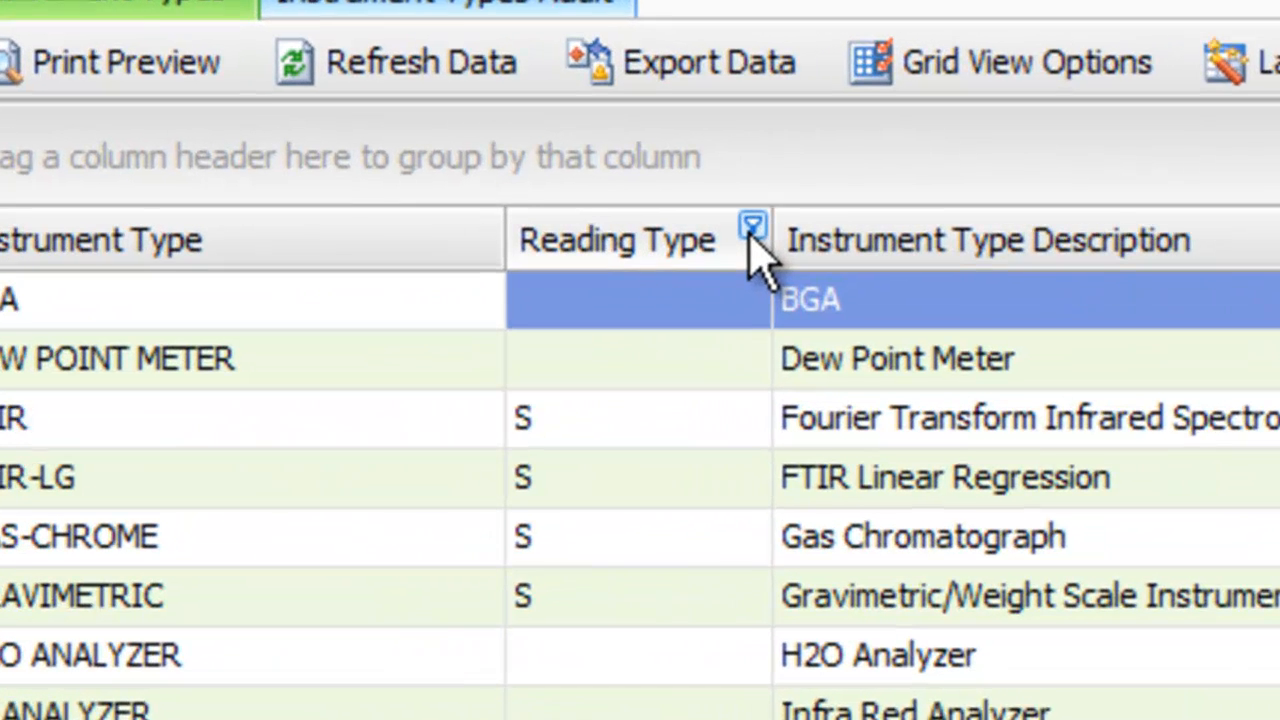
click(752, 230)
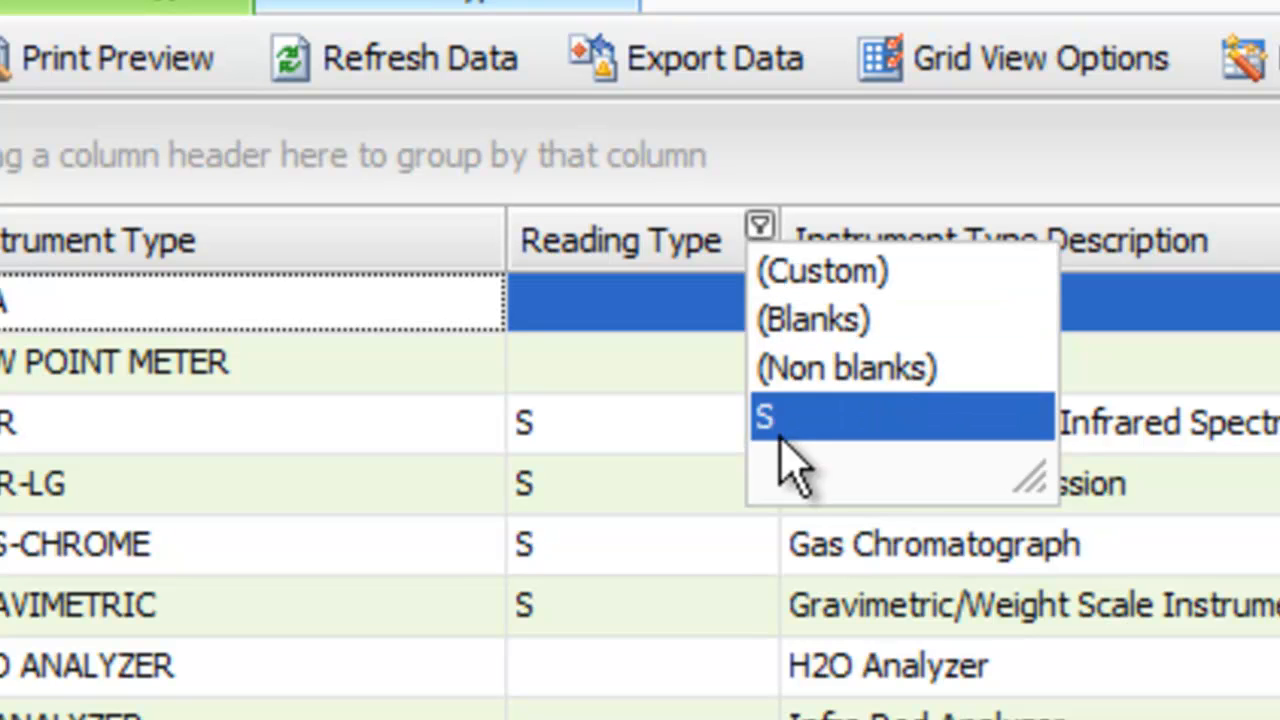
drag(1025, 472, 1025, 578)
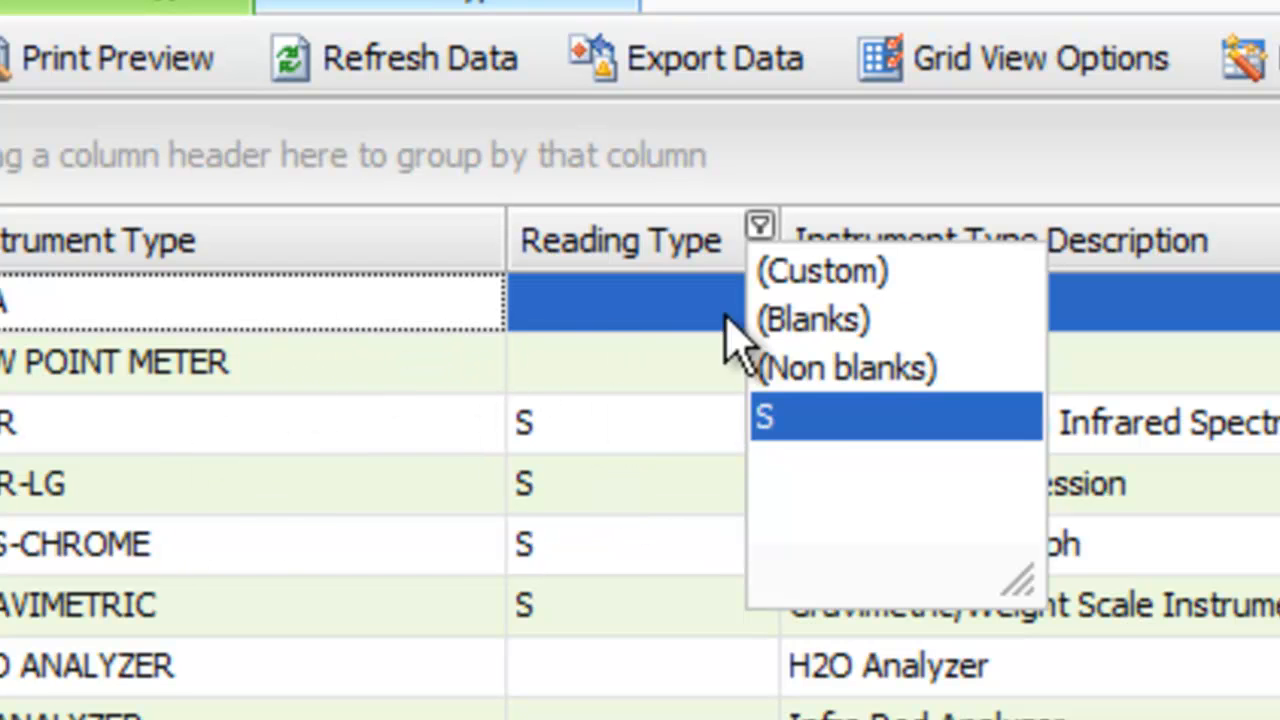
click(320, 425)
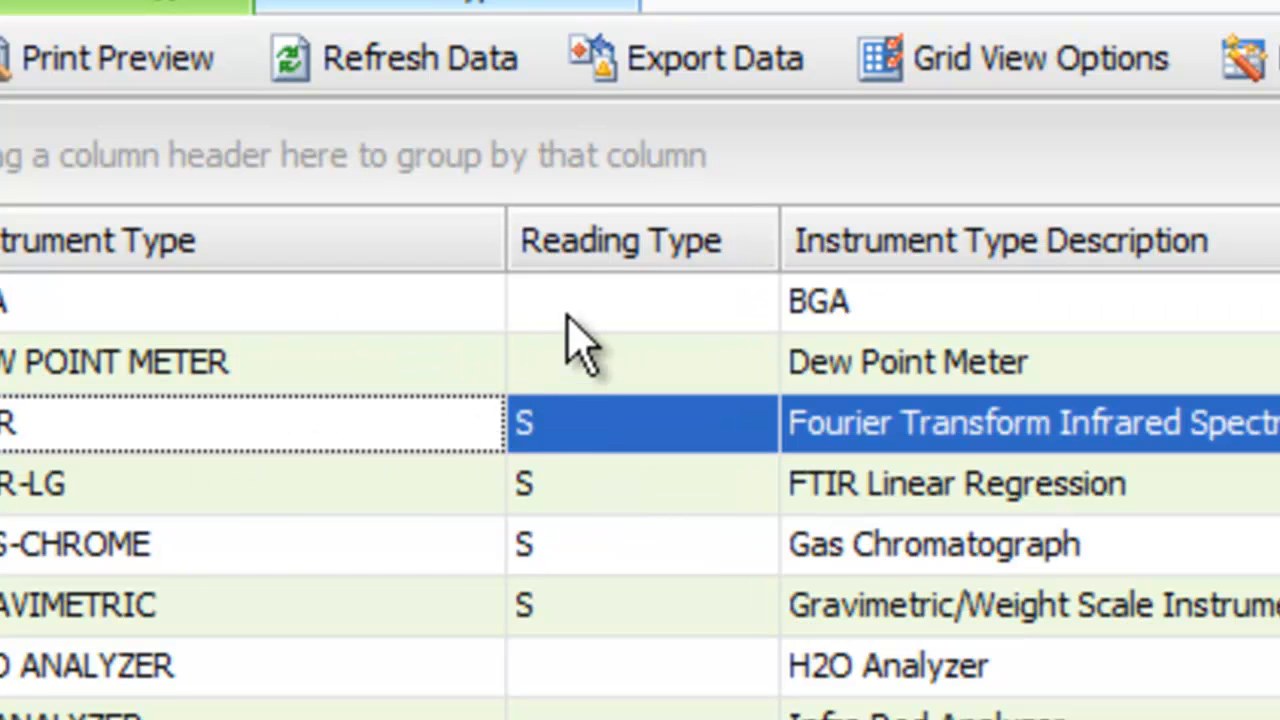
Filter the Instrument Type column by GRAVIMETRIC, switch the filter to H2O ANALYZER, and clear it.
click(490, 225)
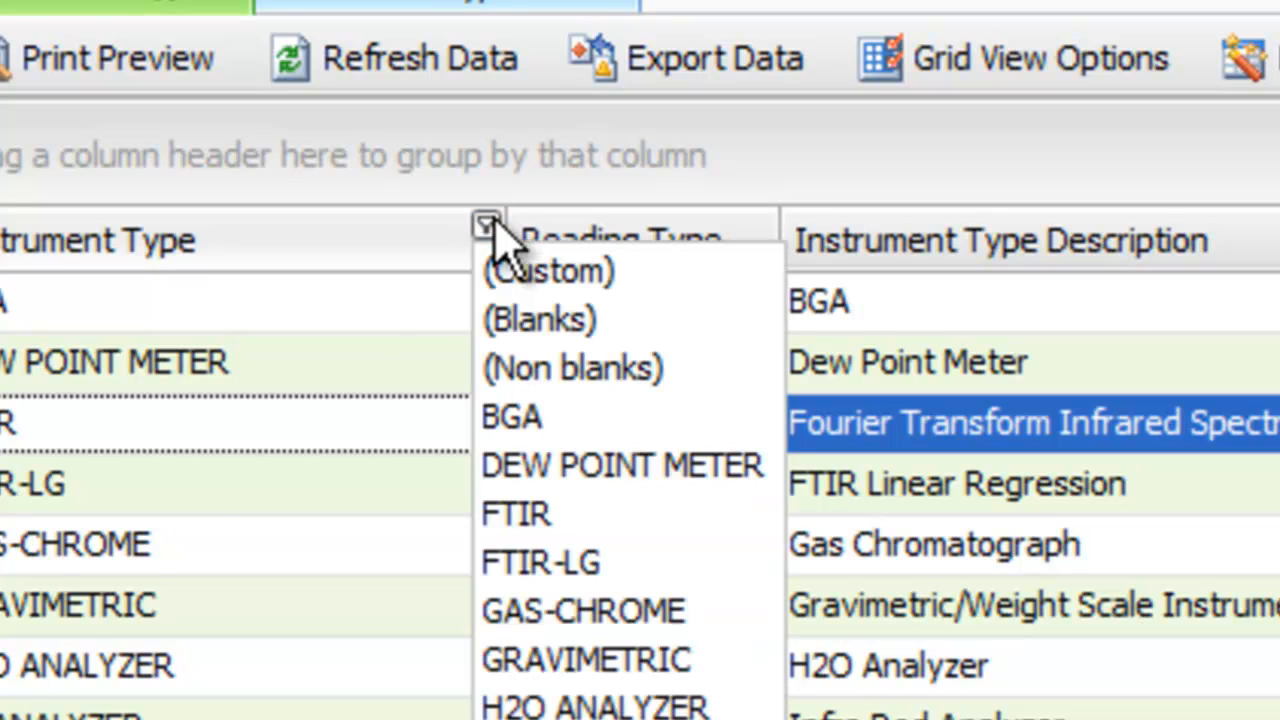
click(603, 664)
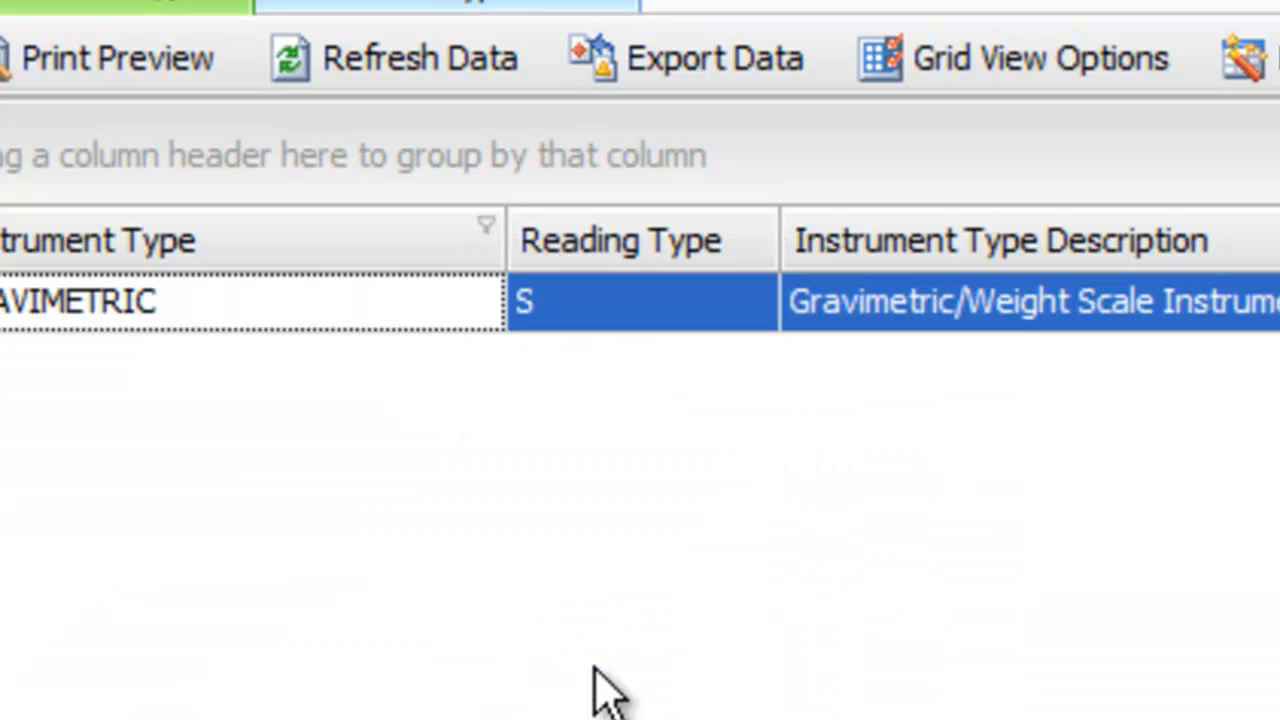
click(488, 228)
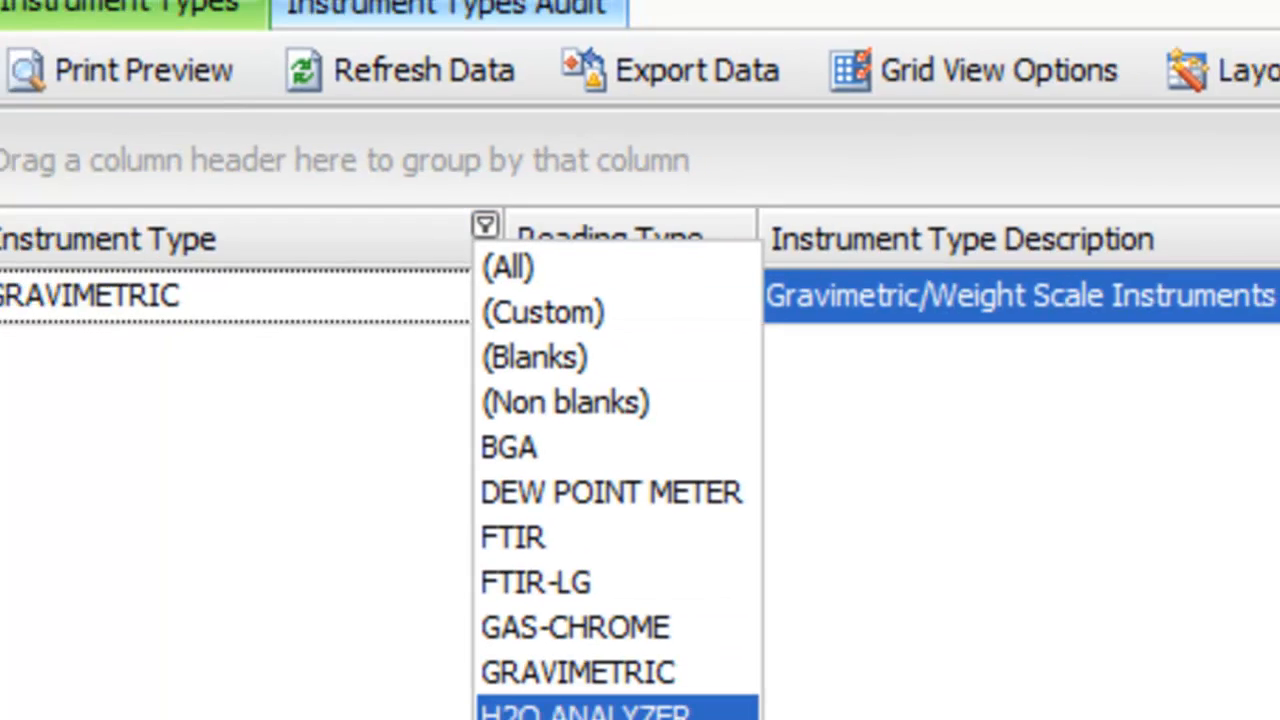
click(585, 710)
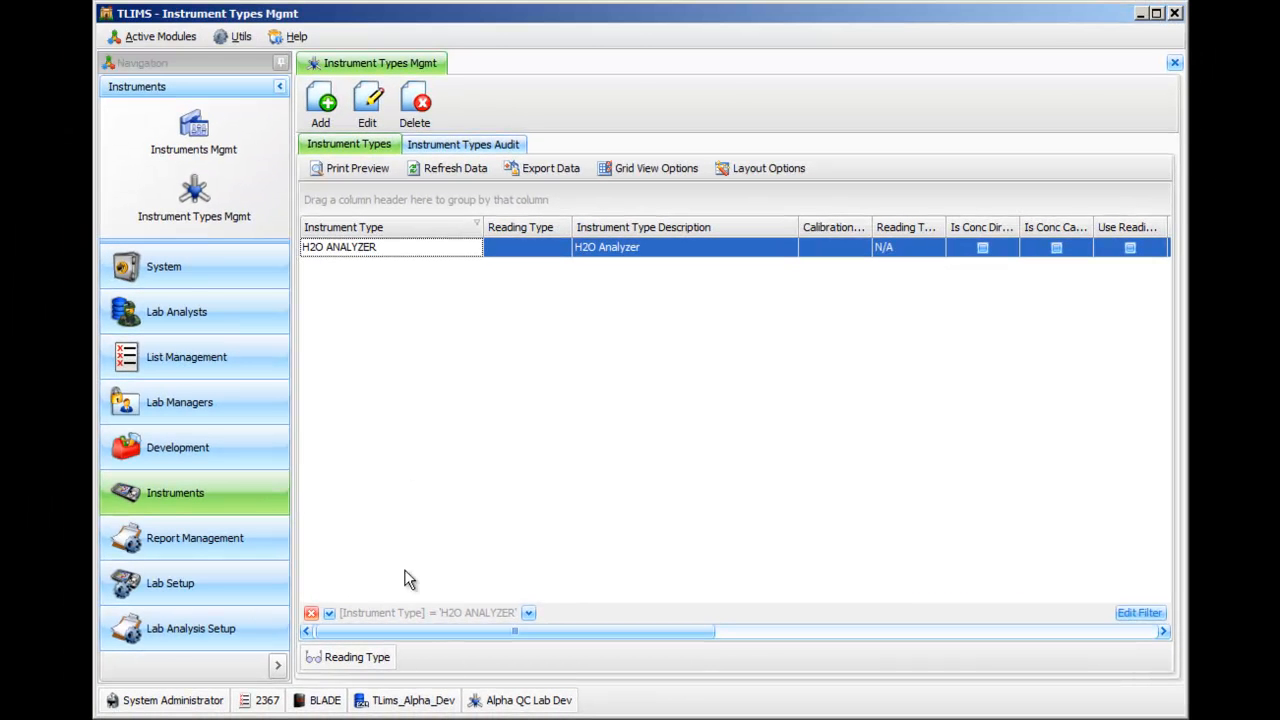
click(311, 614)
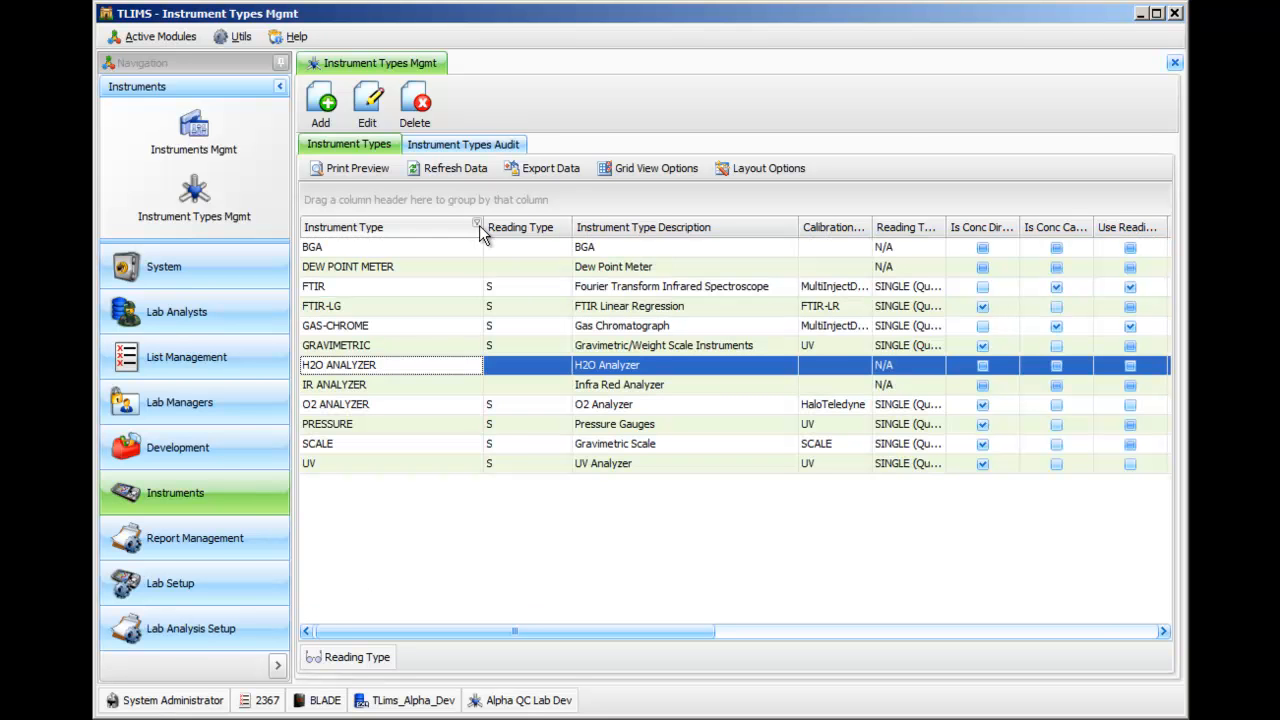
Filter the Reading Type column by S and save the filtered grid over the existing Reading Type layout.
click(566, 228)
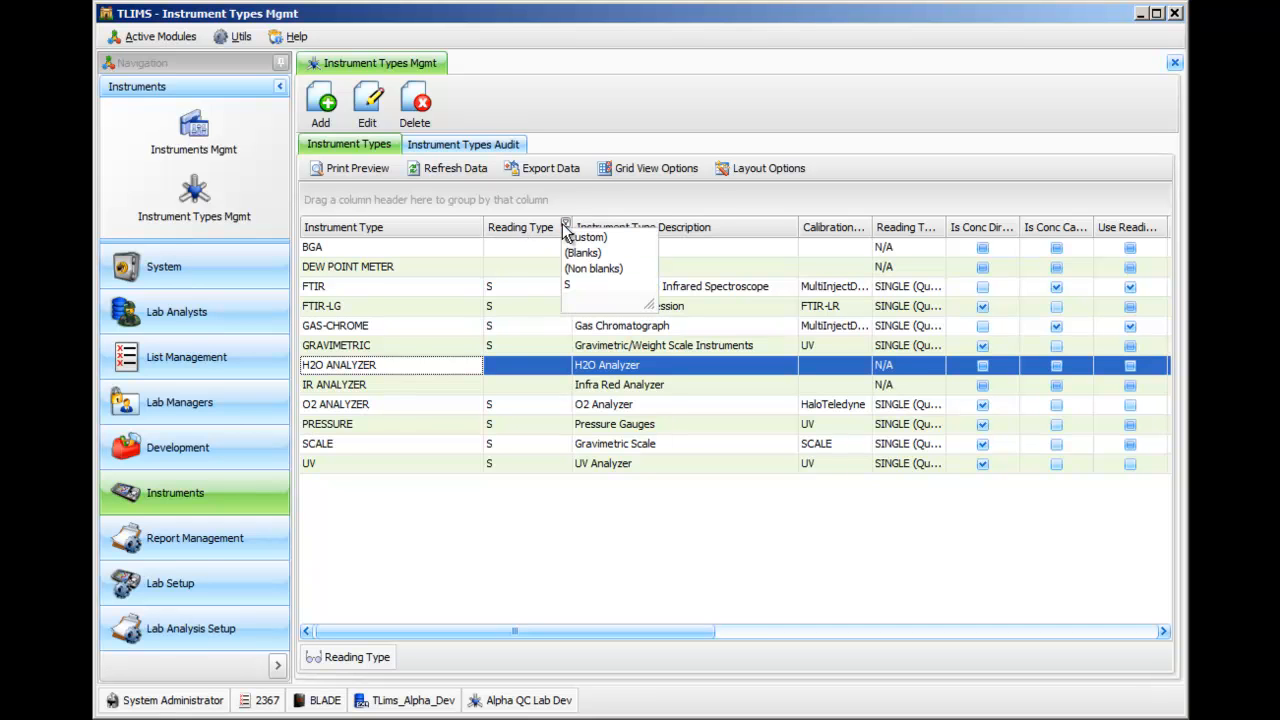
click(575, 288)
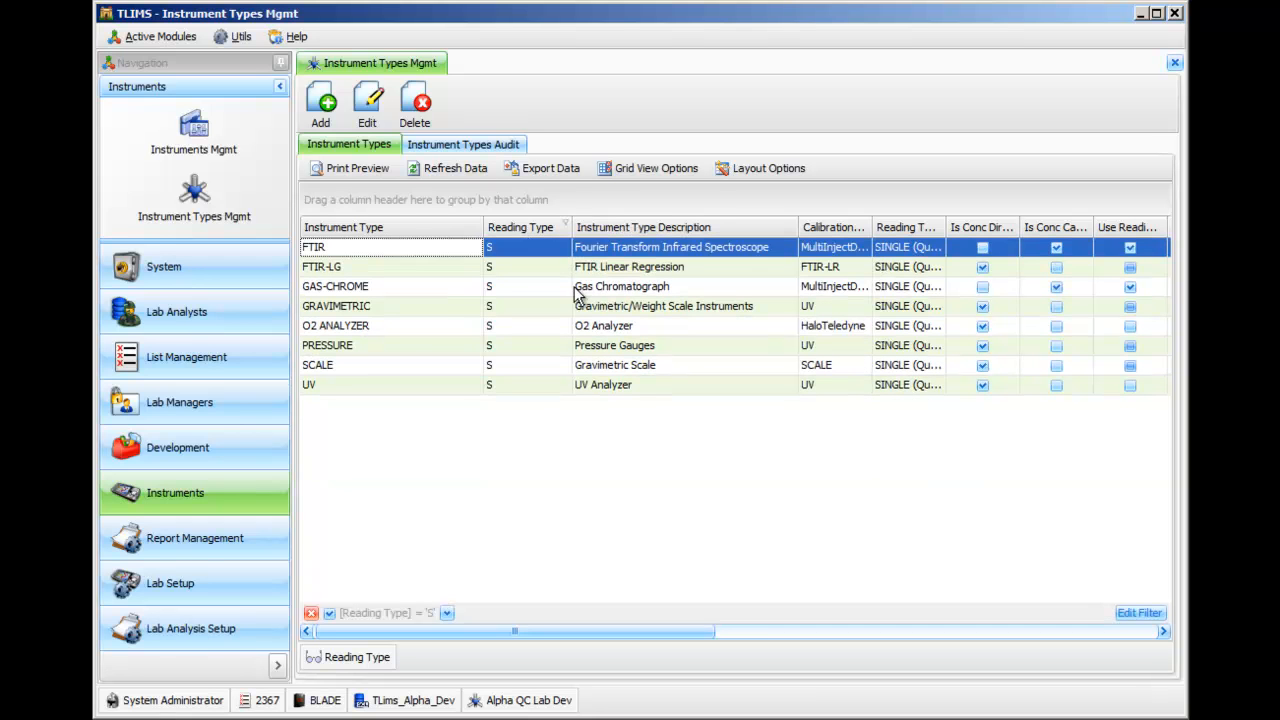
click(750, 170)
click(752, 196)
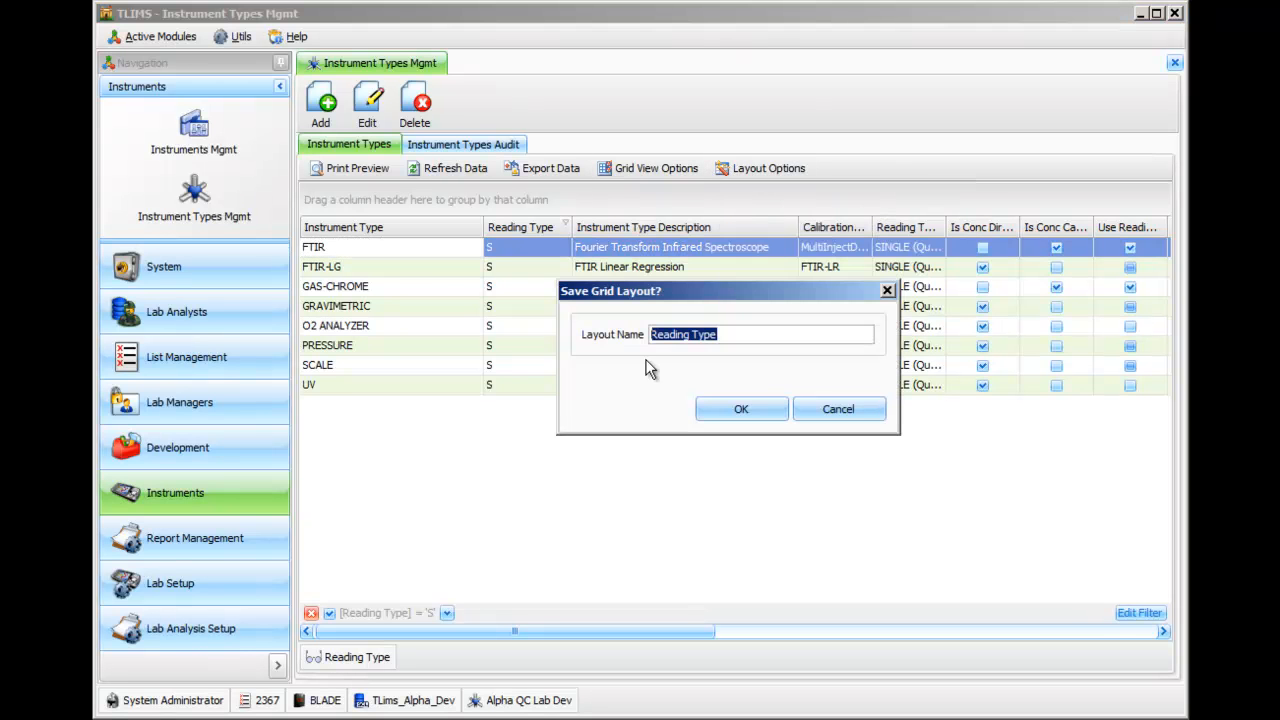
click(738, 411)
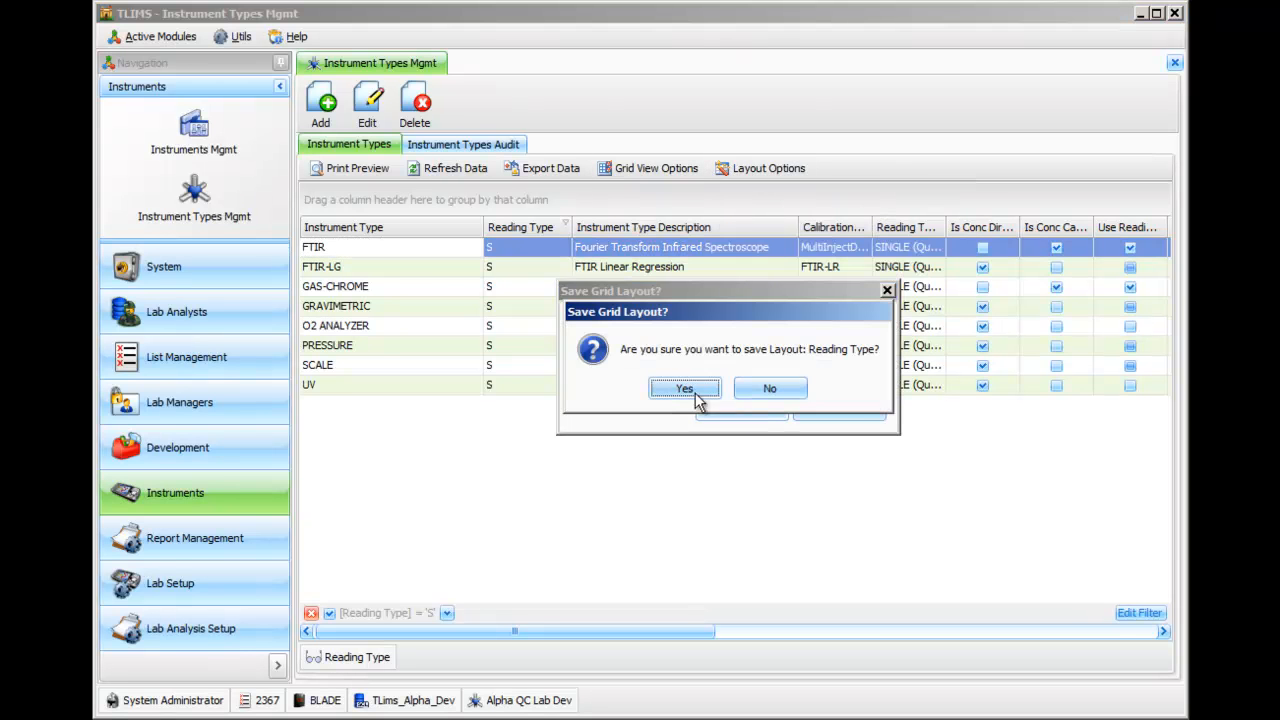
click(690, 391)
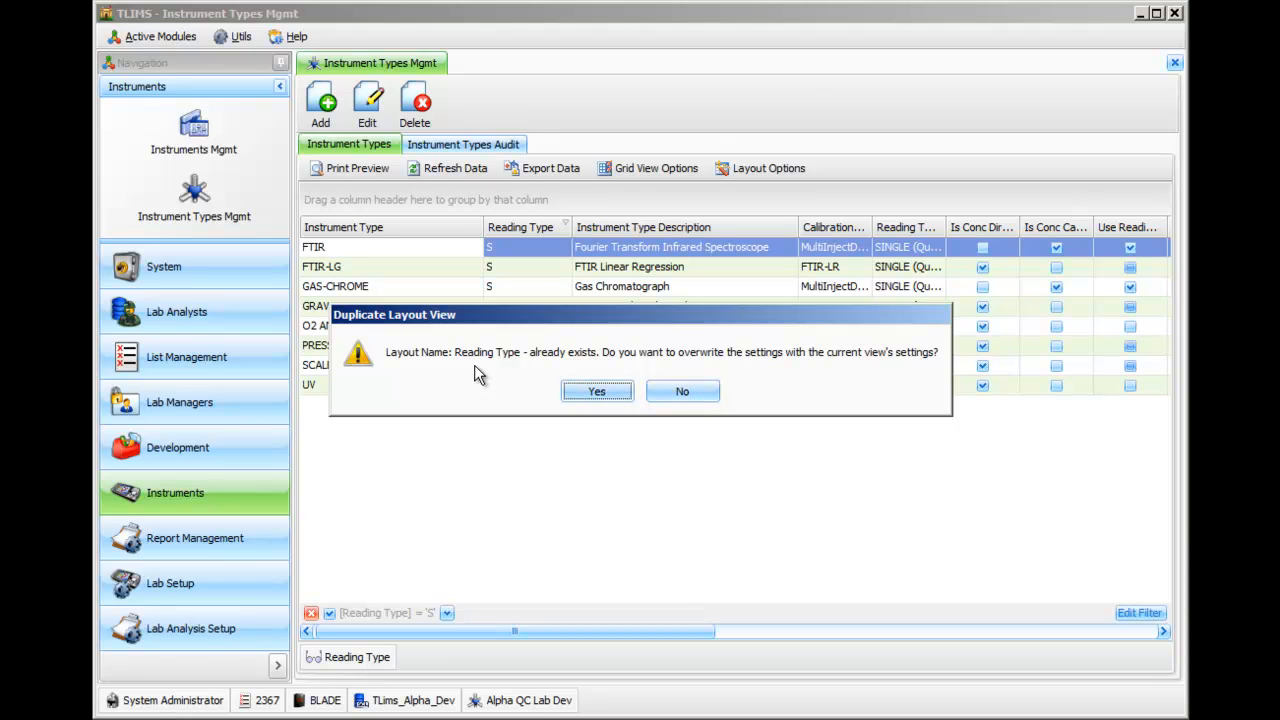
click(595, 392)
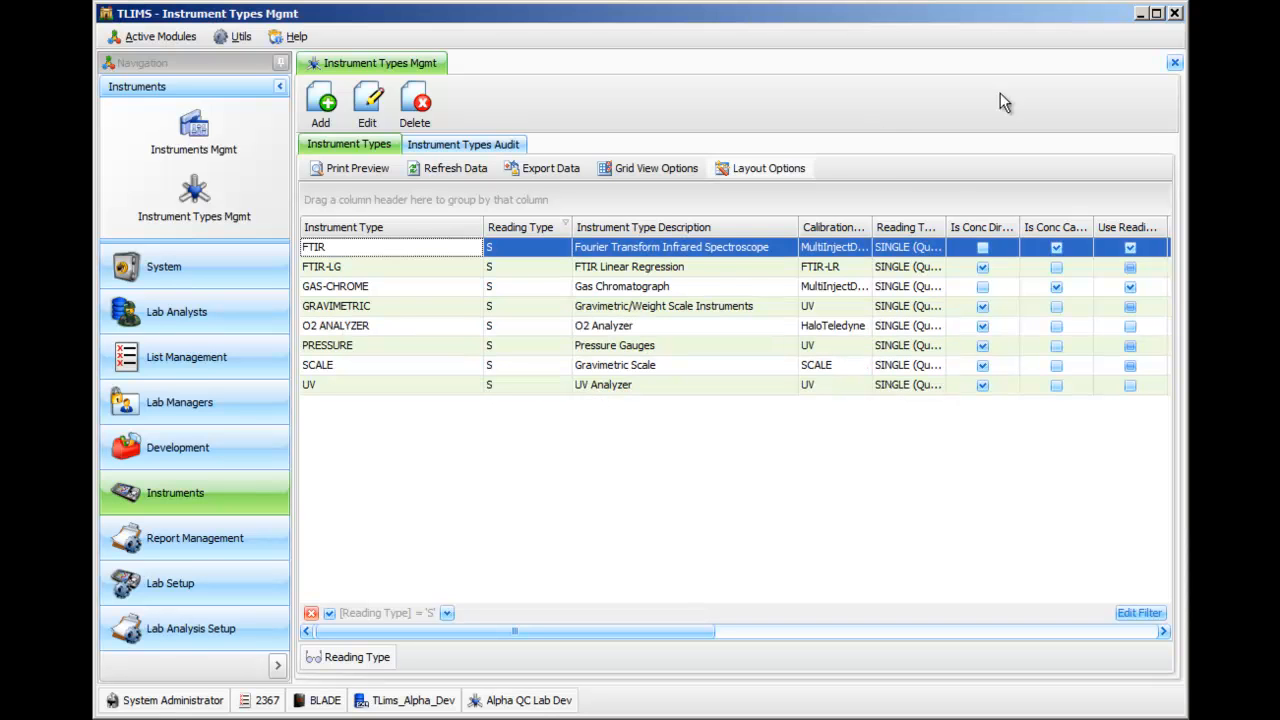
Close and reopen Instrument Types Mgmt, and save the filtered grid as a new layout named Reading Type - Filtered "S".
click(1175, 63)
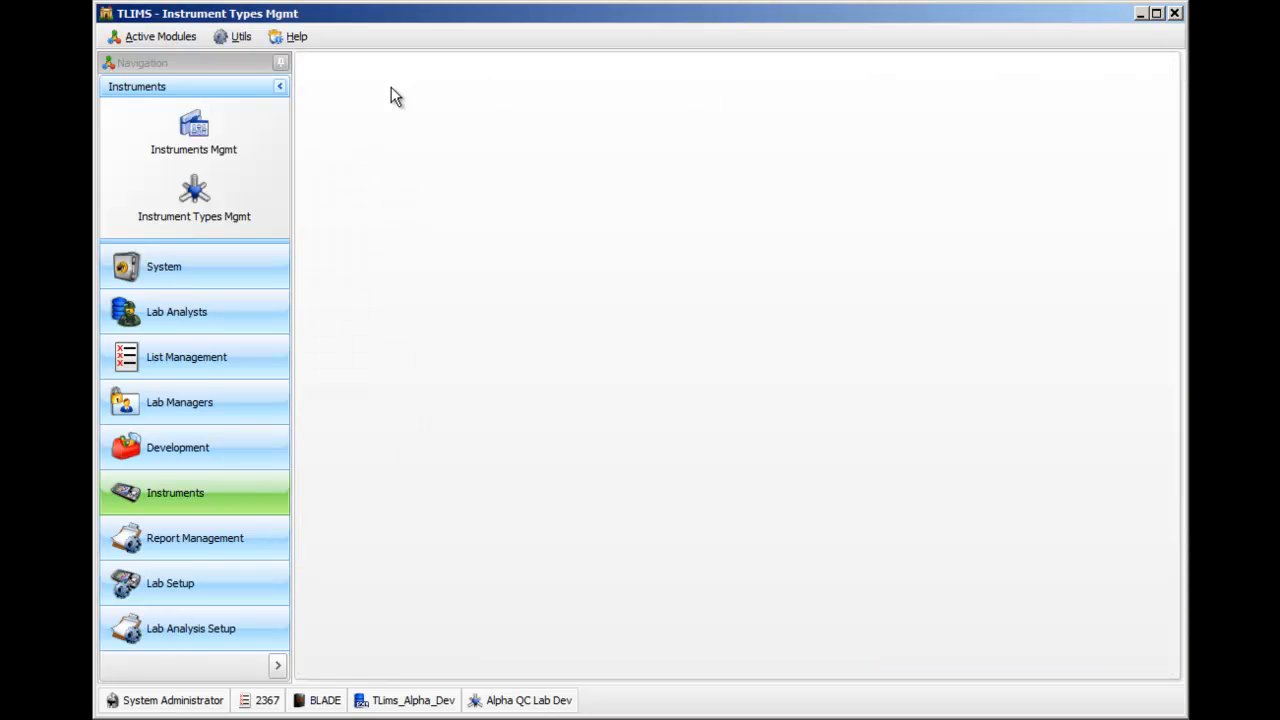
click(210, 211)
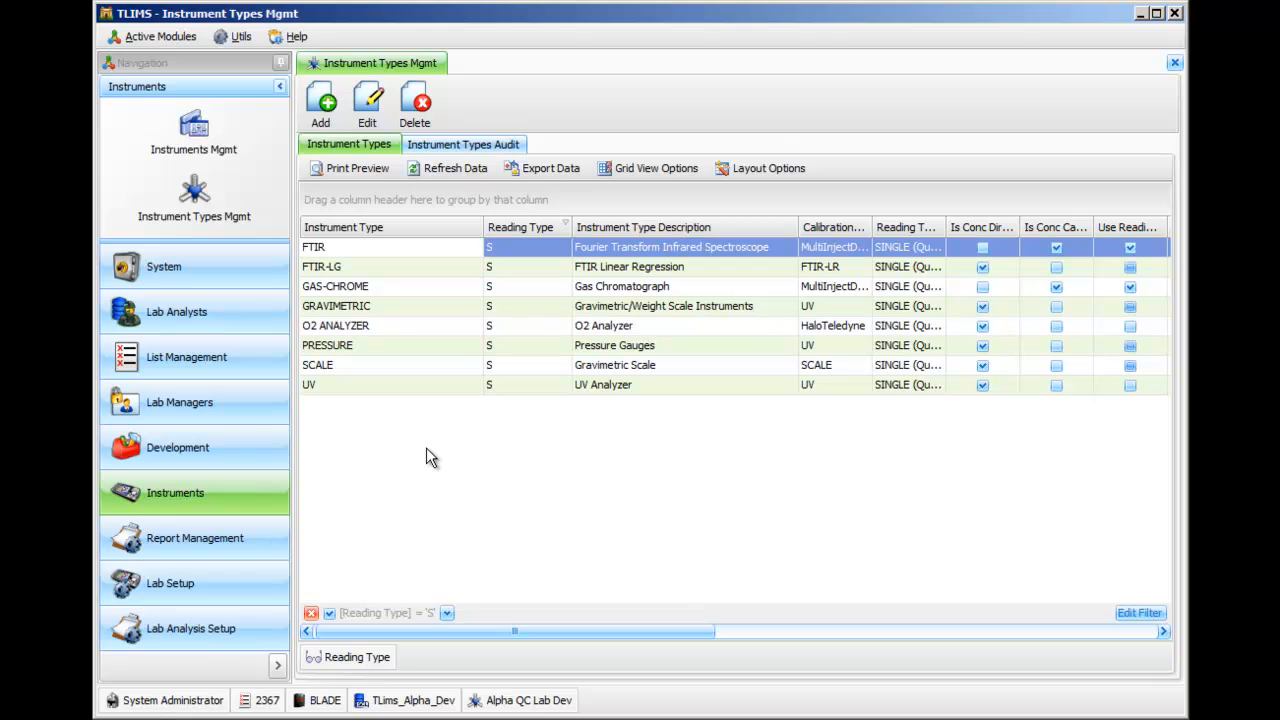
click(778, 170)
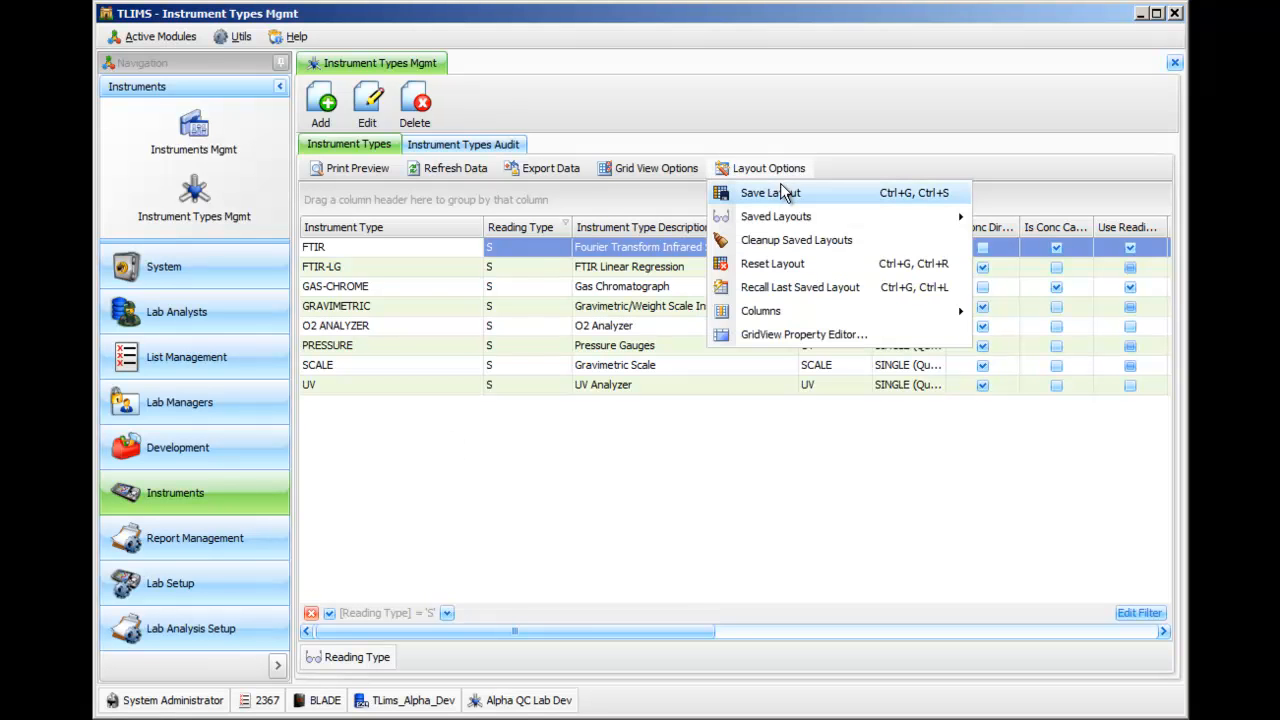
click(779, 195)
click(736, 333)
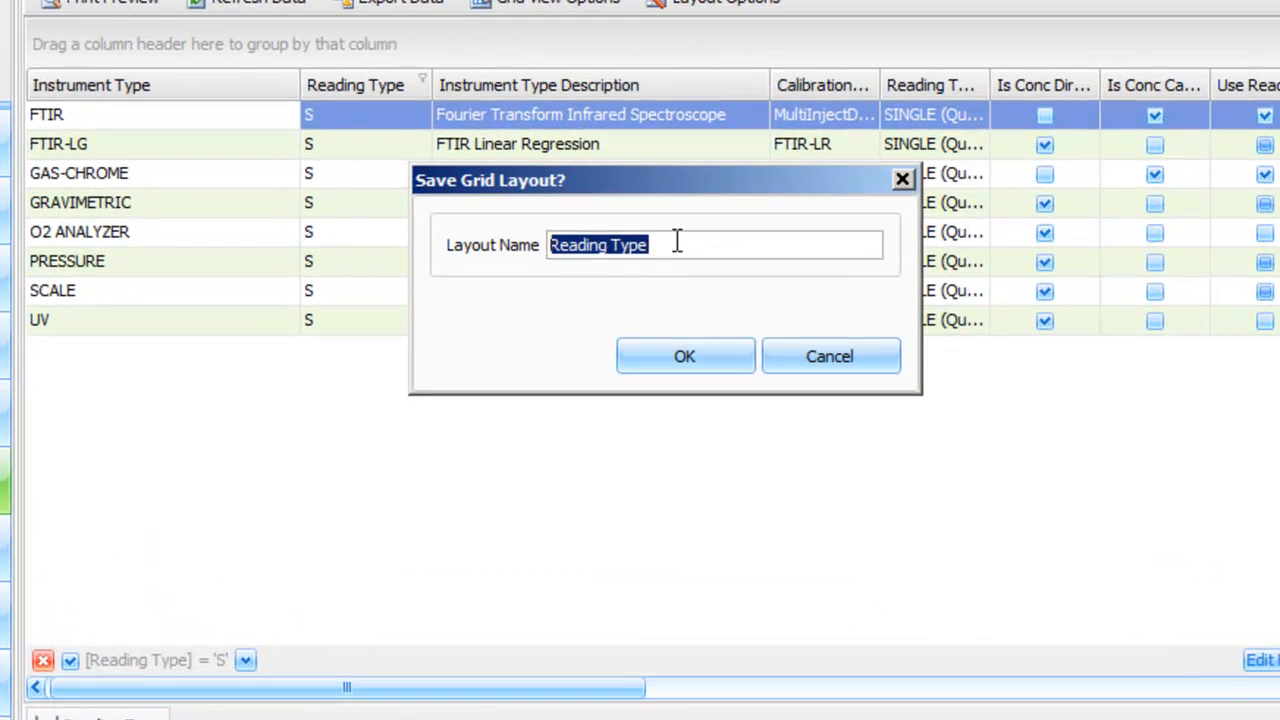
text(- )
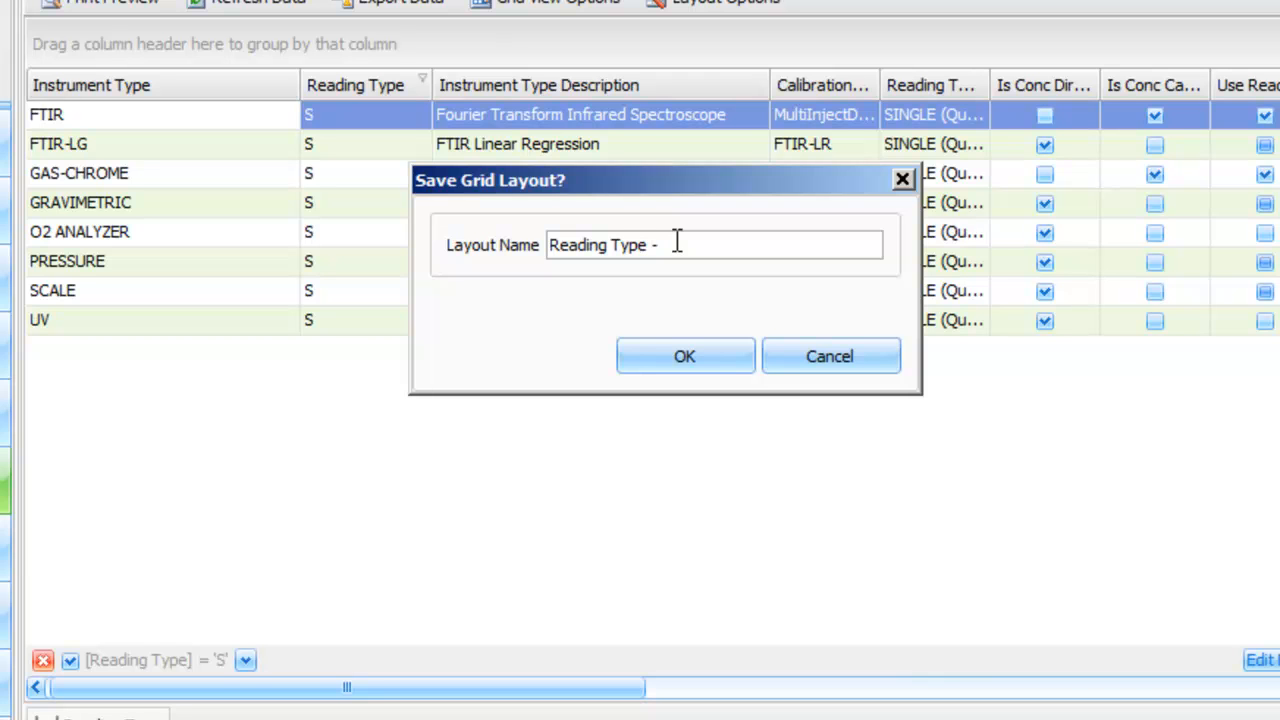
text(Filtered "S")
click(701, 365)
click(622, 316)
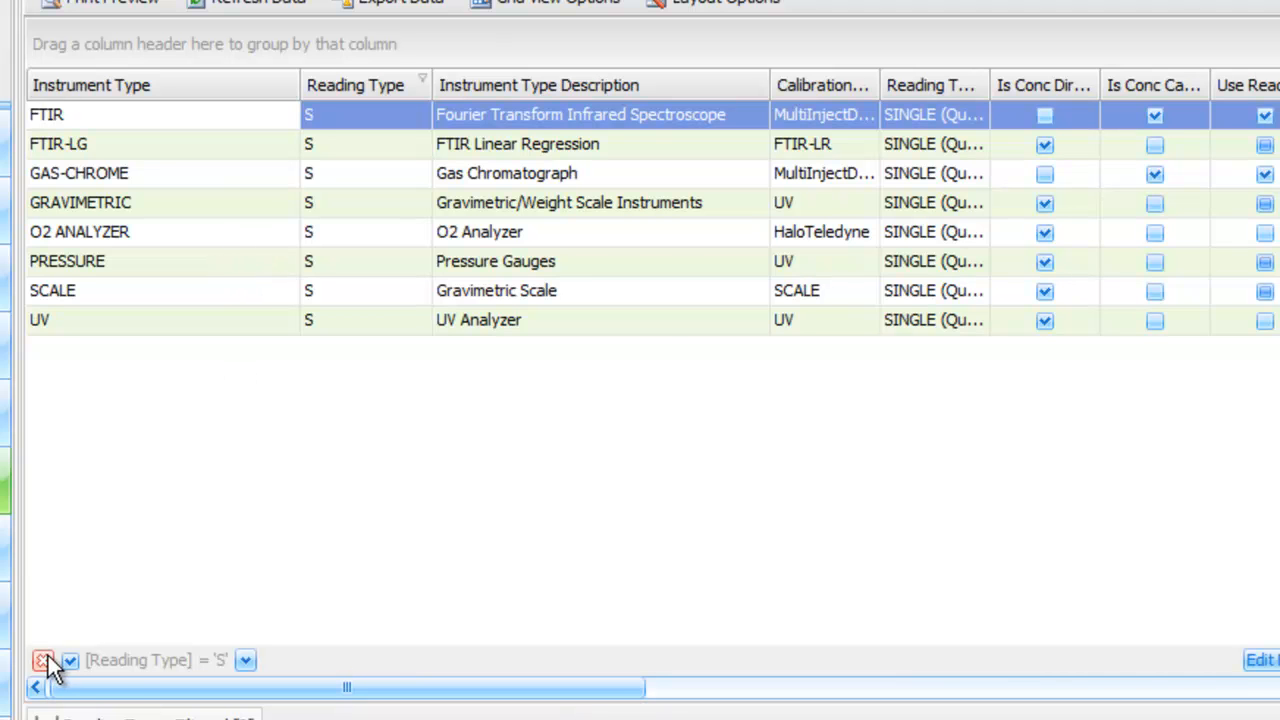
Load the saved Reading Type layout and clear its filter on the Reading Type column.
click(706, 4)
mouse_move(704, 73)
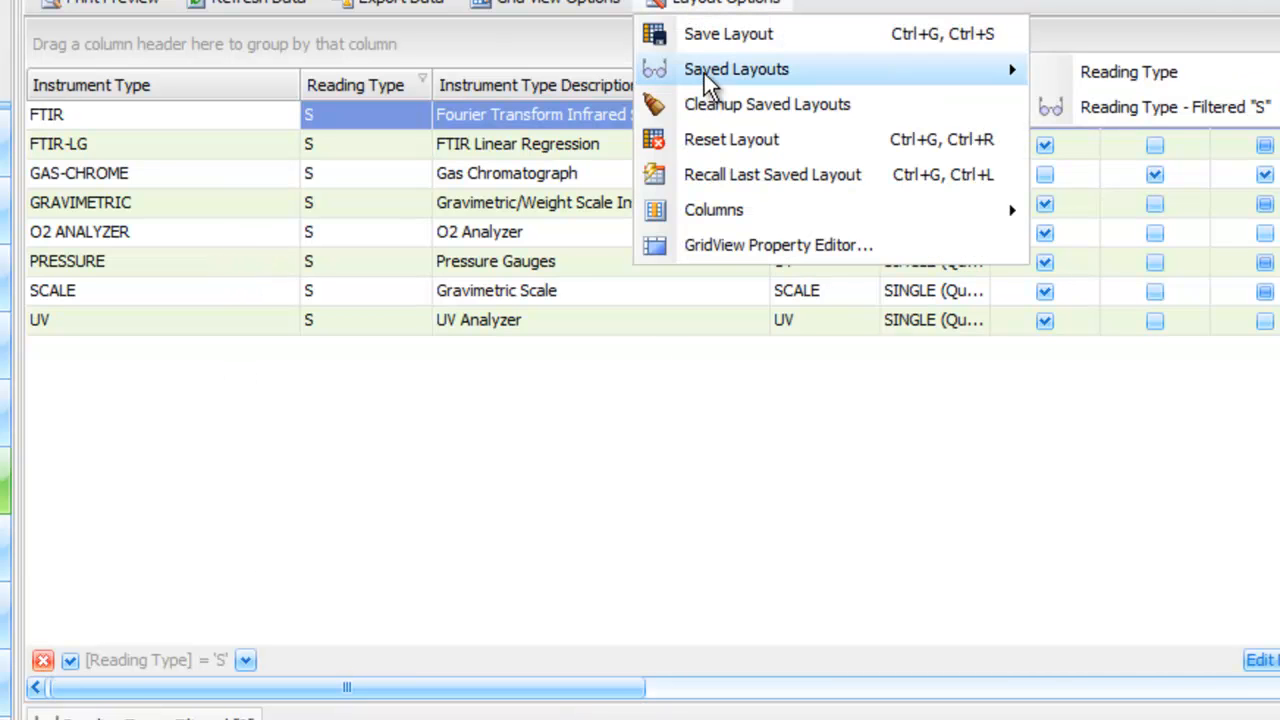
click(1121, 84)
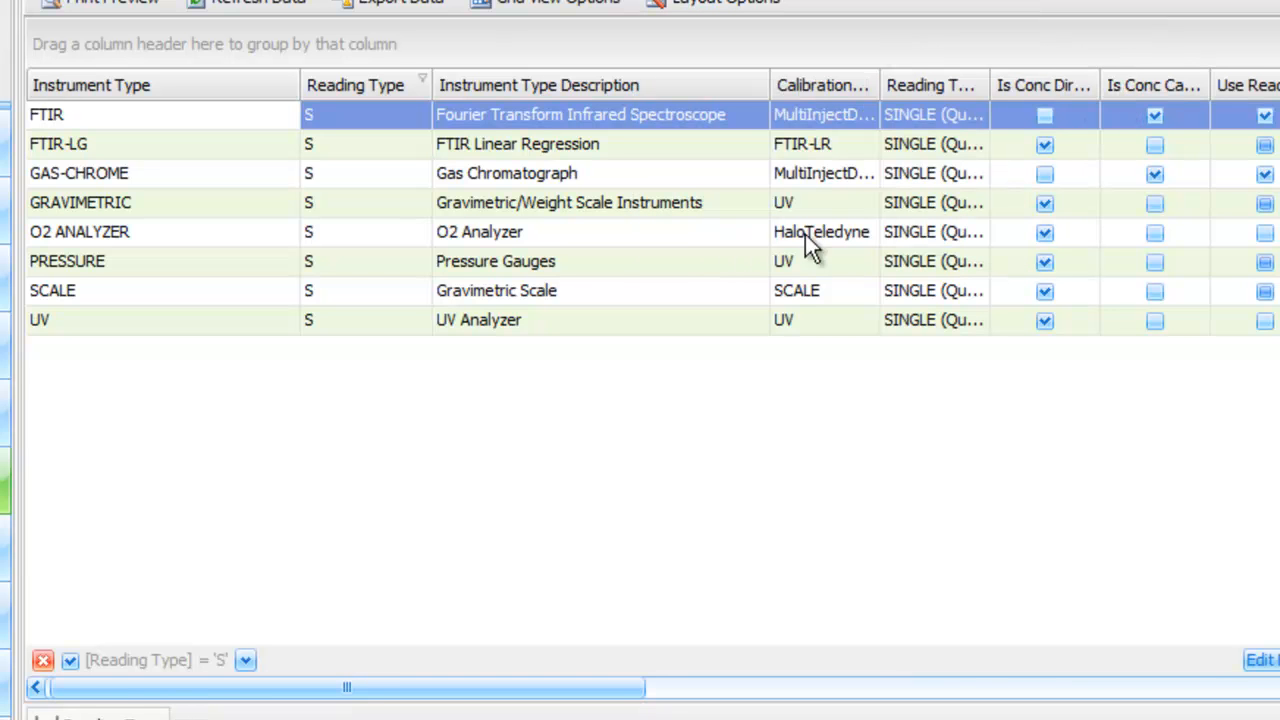
click(43, 660)
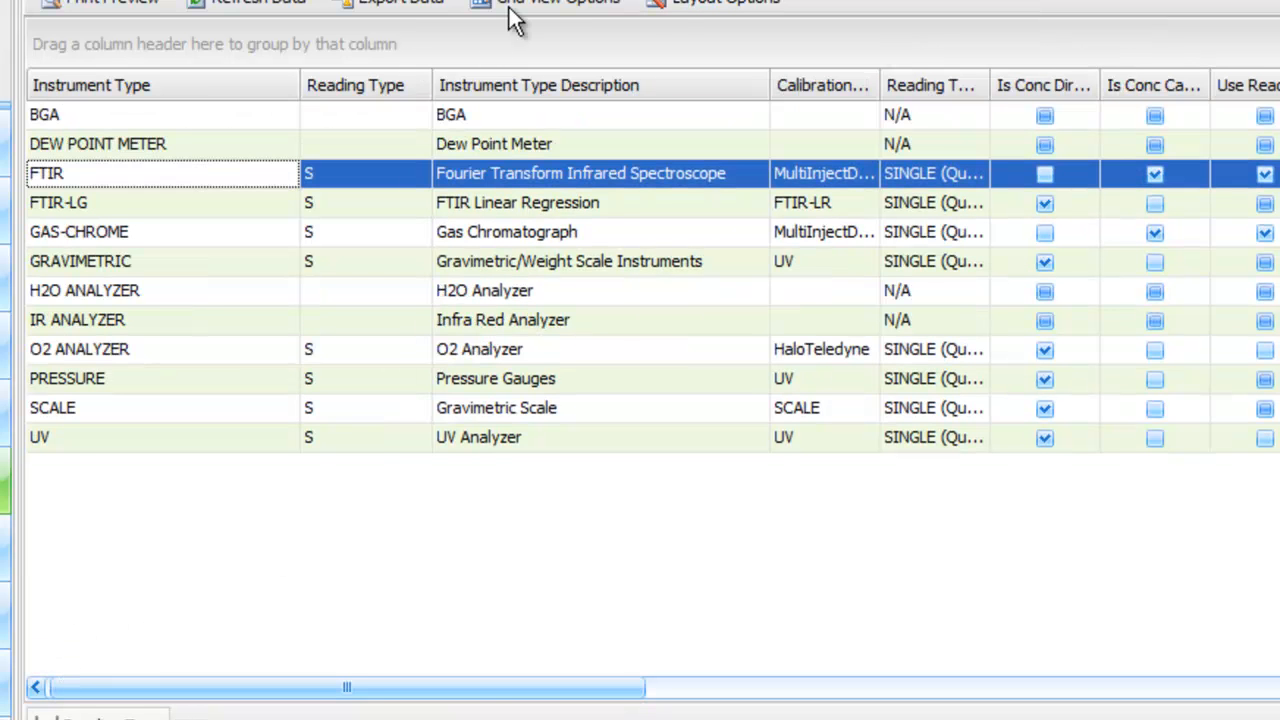
Save the unfiltered grid under the name Reading Type, overwriting the existing layout.
click(680, 4)
click(678, 34)
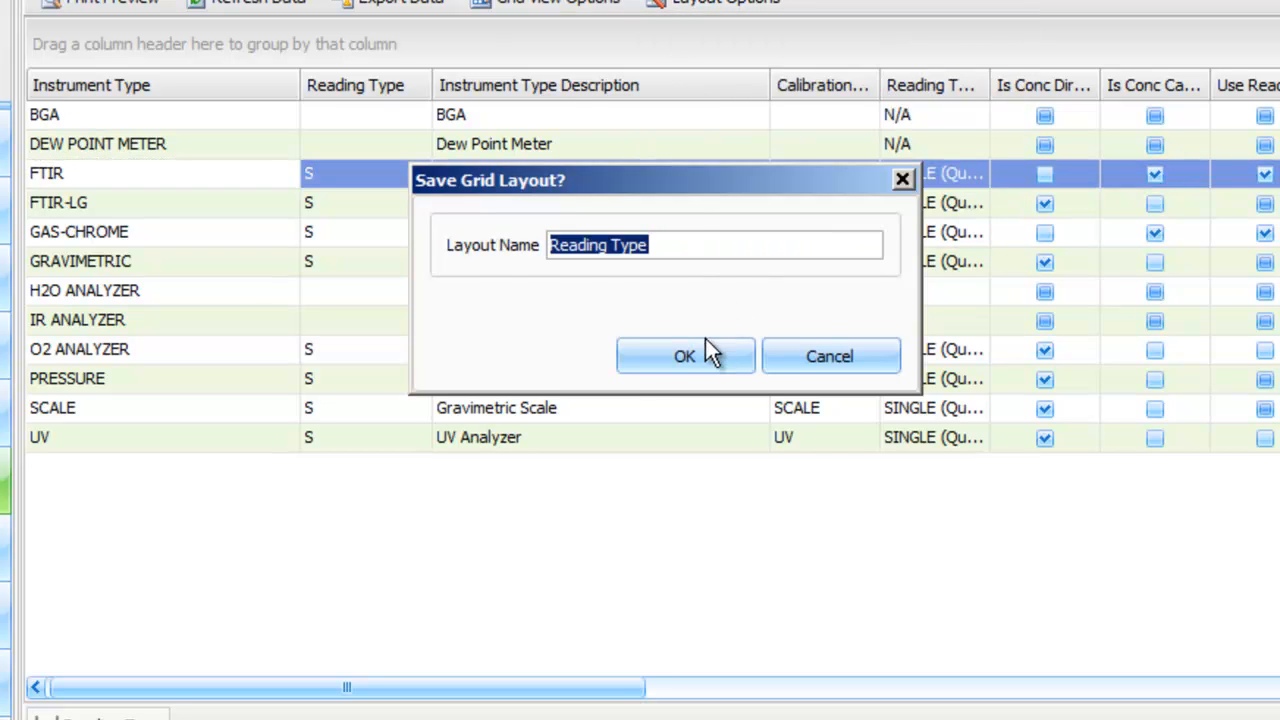
click(684, 357)
click(600, 337)
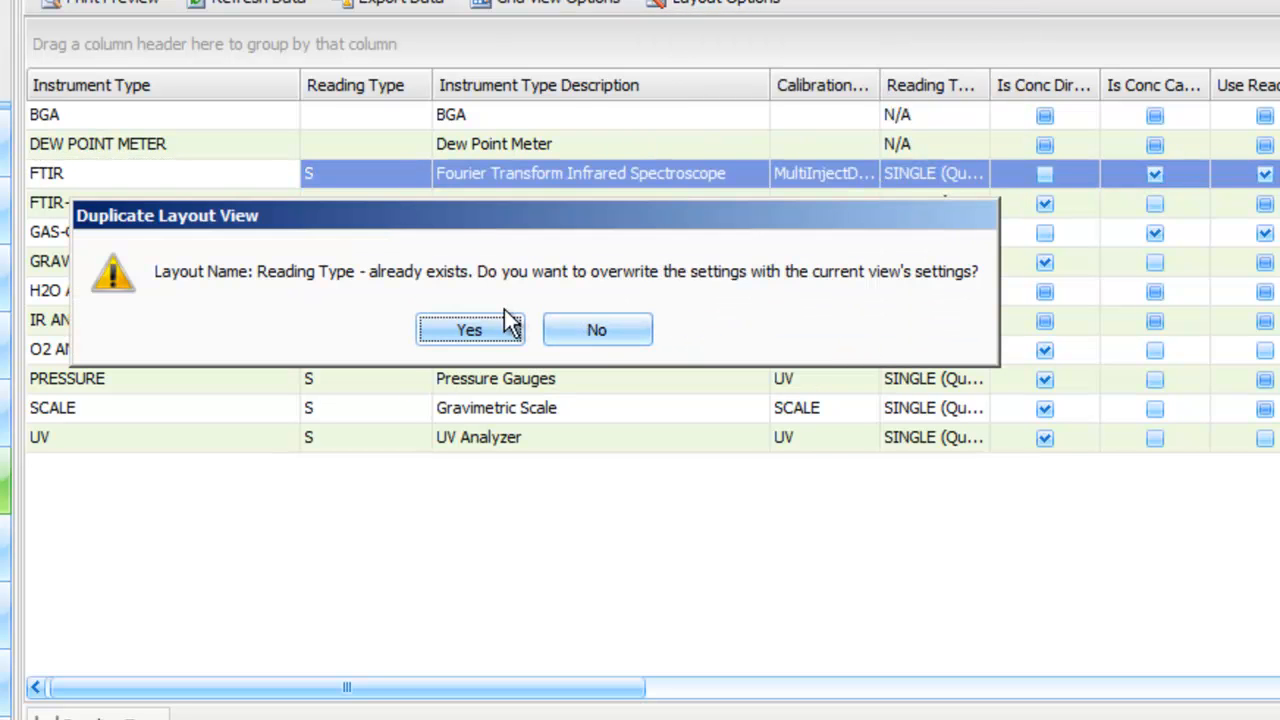
click(481, 330)
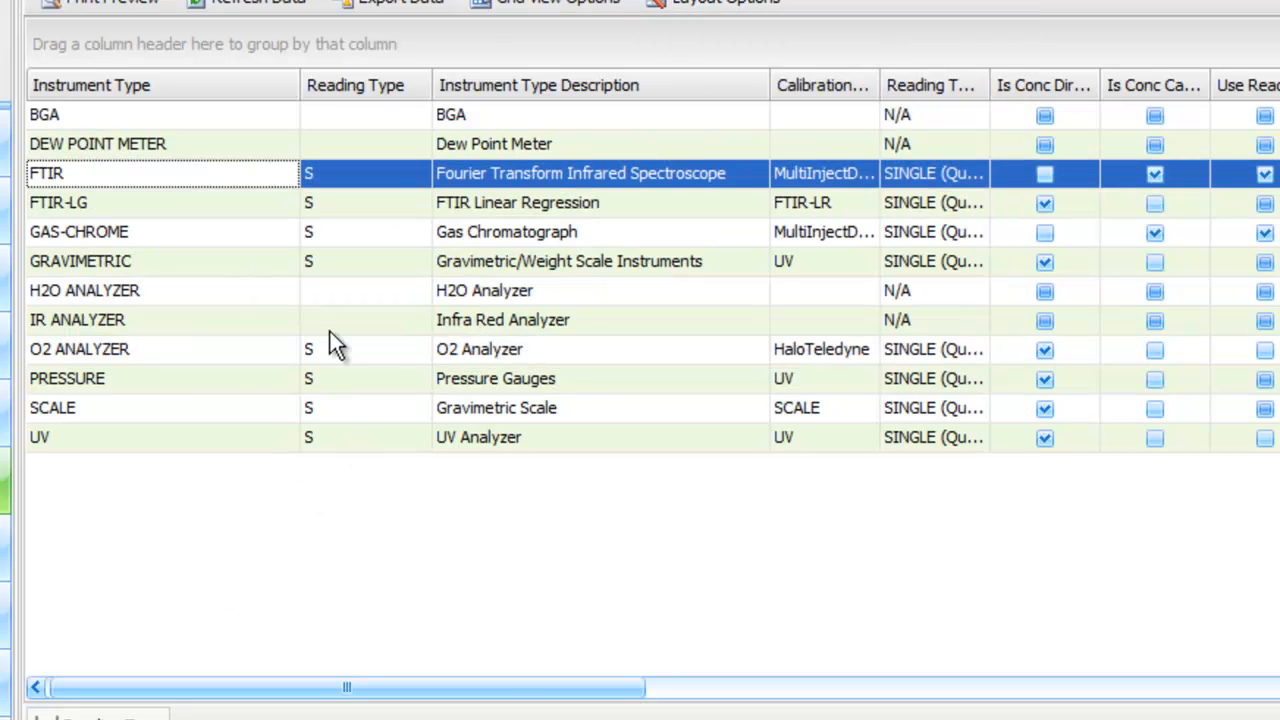
Check the saved layouts by loading Reading Type - Filtered "S" and returning to Reading Type.
click(684, 4)
mouse_move(700, 69)
click(1122, 108)
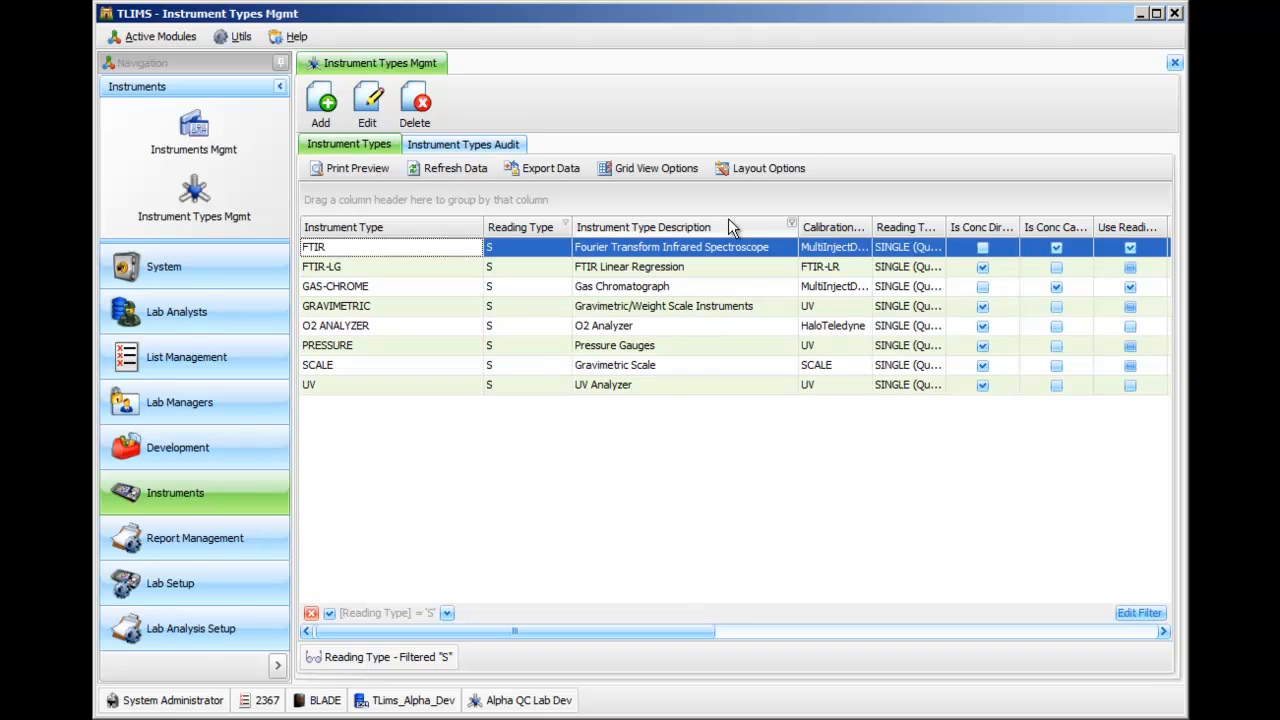
click(766, 170)
mouse_move(790, 220)
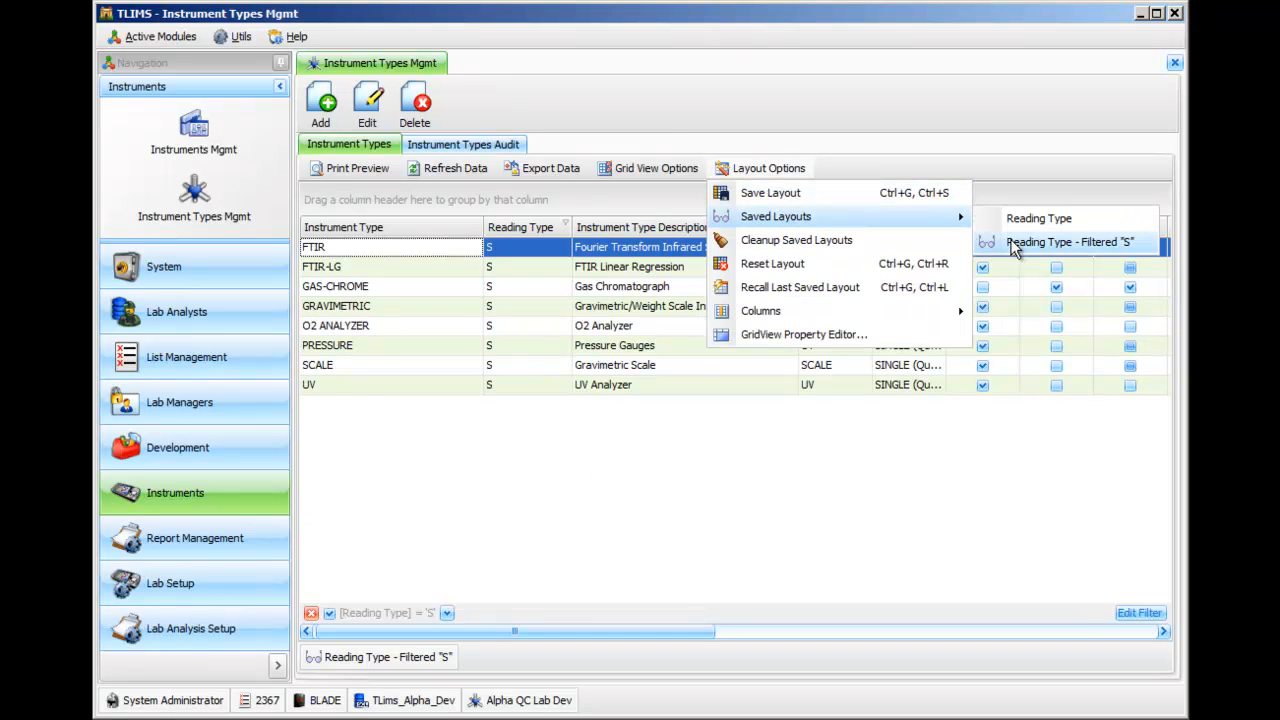
click(1020, 220)
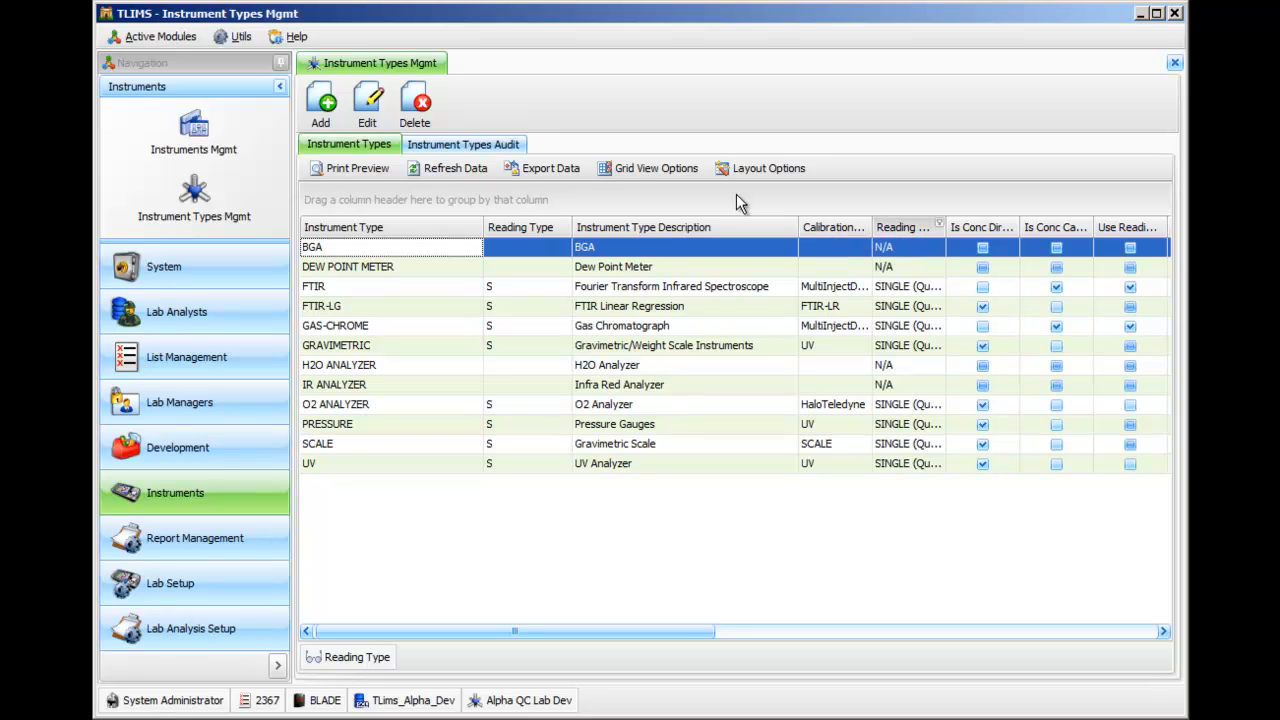
Group the grid by Reading Type Description, expand both groups, and add Instrument Type as the second grouping level.
drag(902, 228, 736, 194)
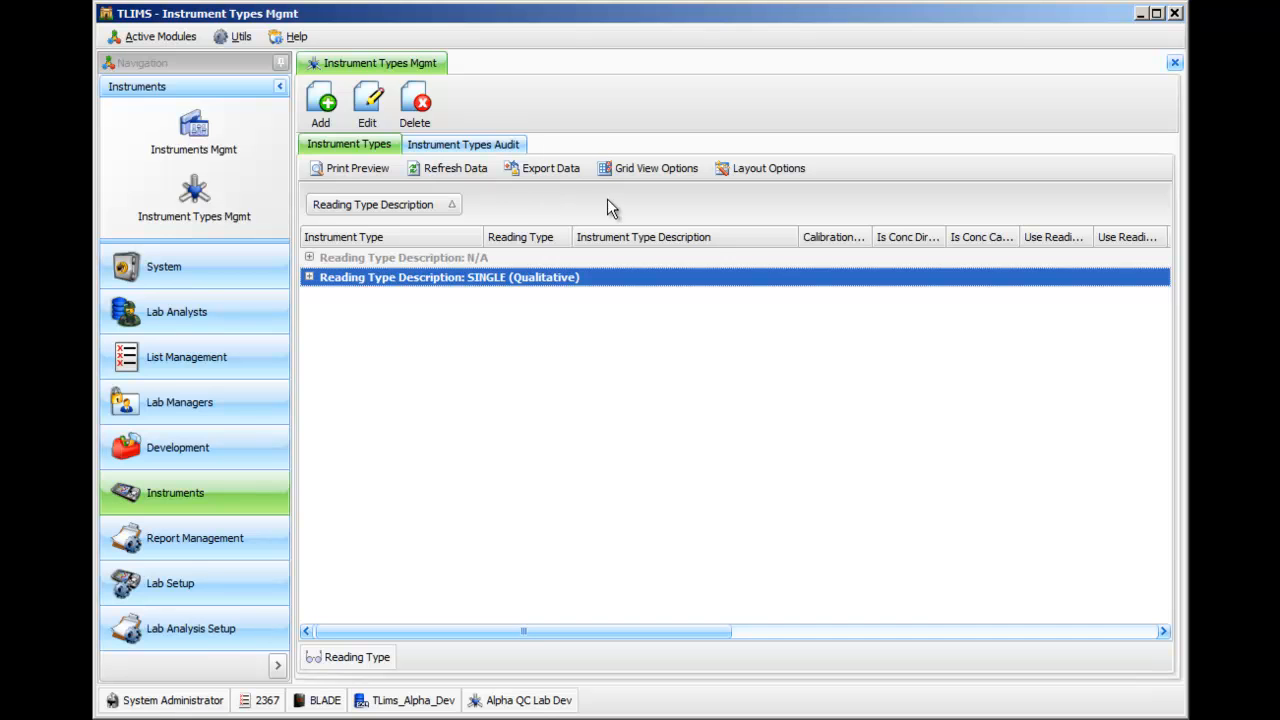
click(309, 277)
click(309, 257)
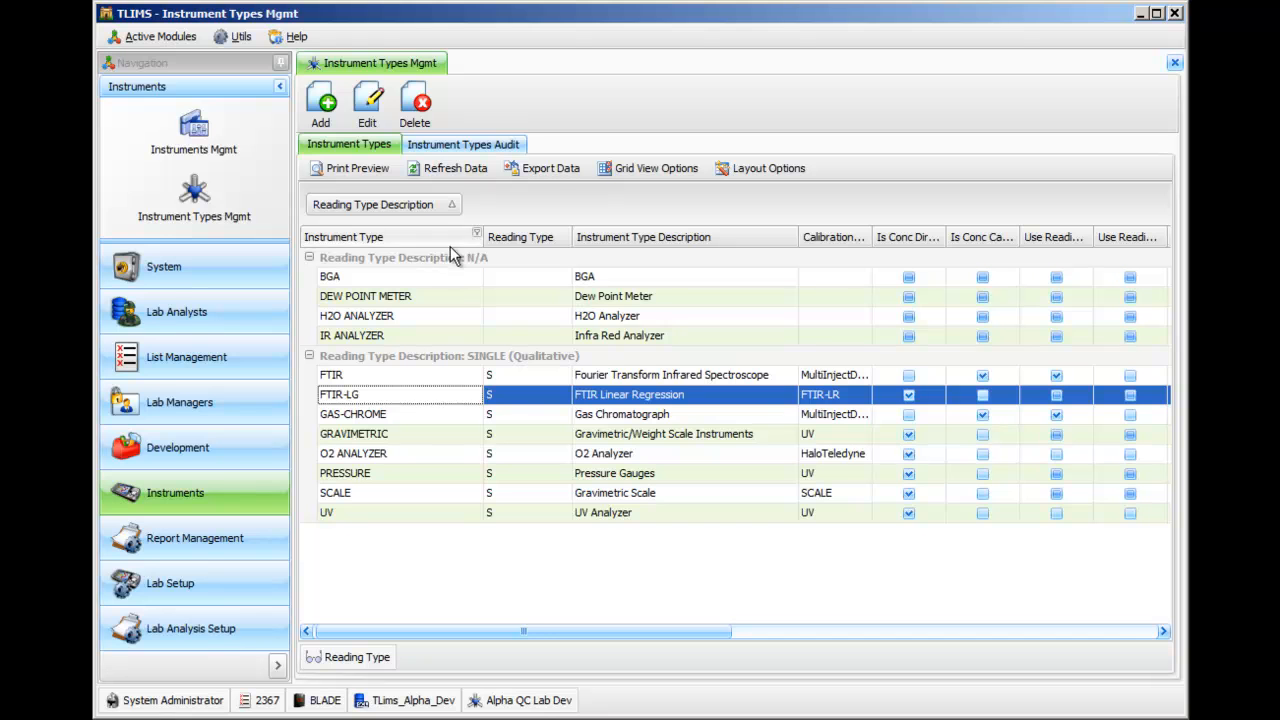
drag(420, 240, 547, 208)
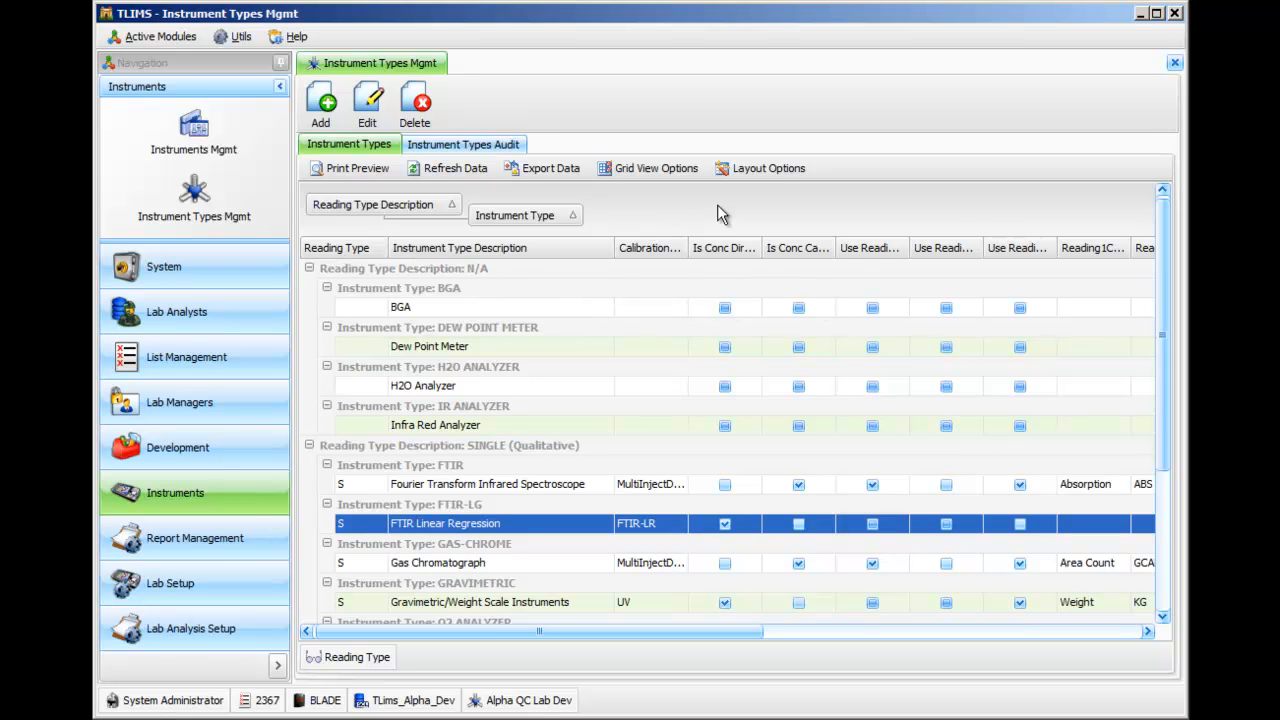
Save the grouped grid as a new layout named Reading Type - Grouped.
click(770, 172)
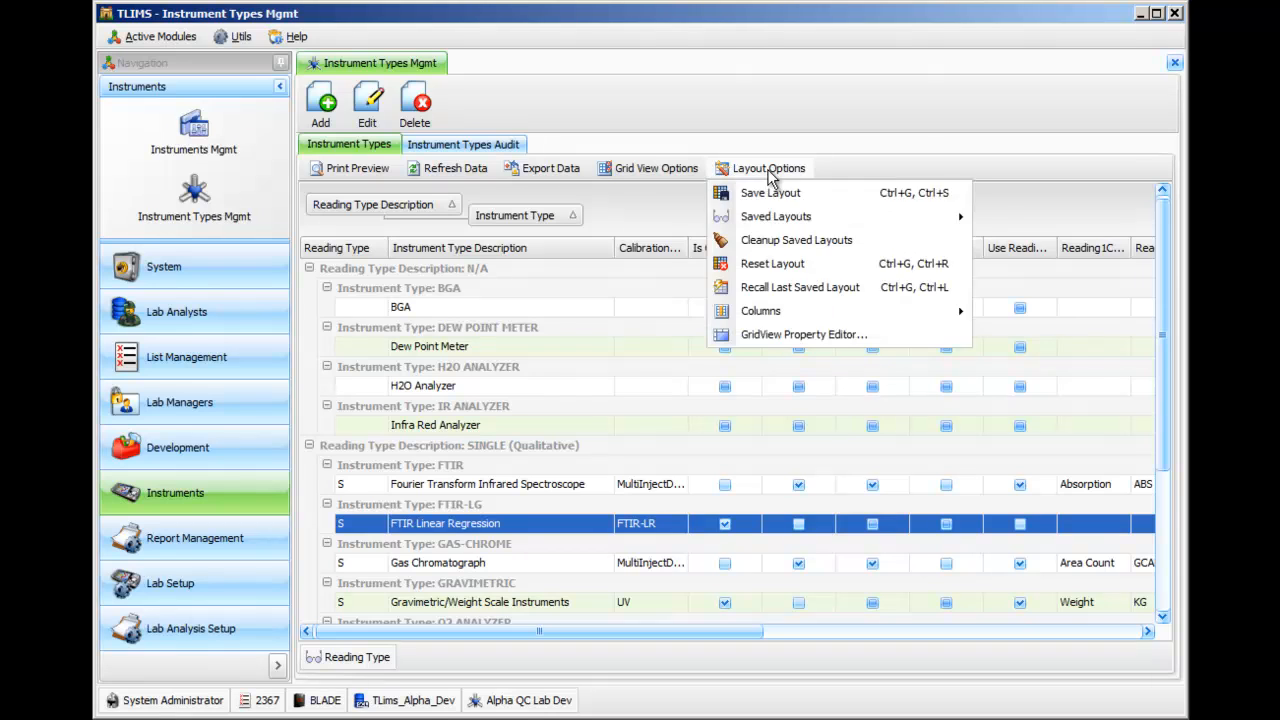
click(780, 192)
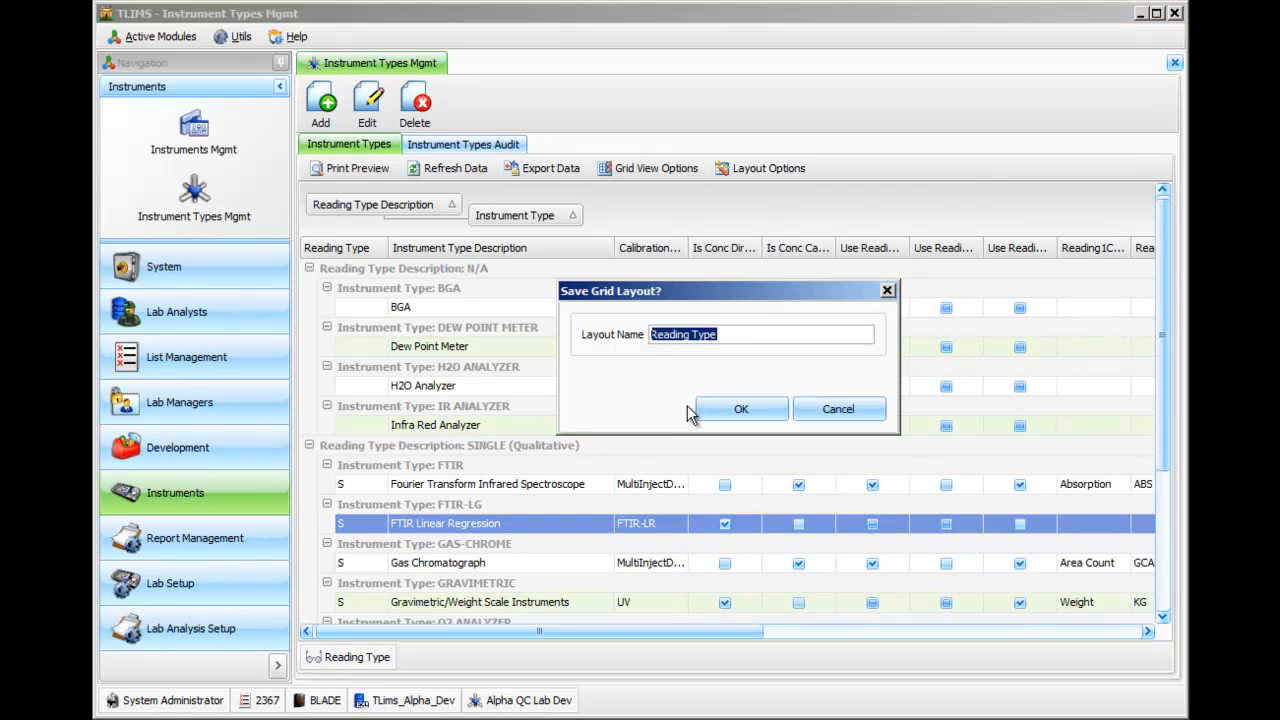
click(740, 338)
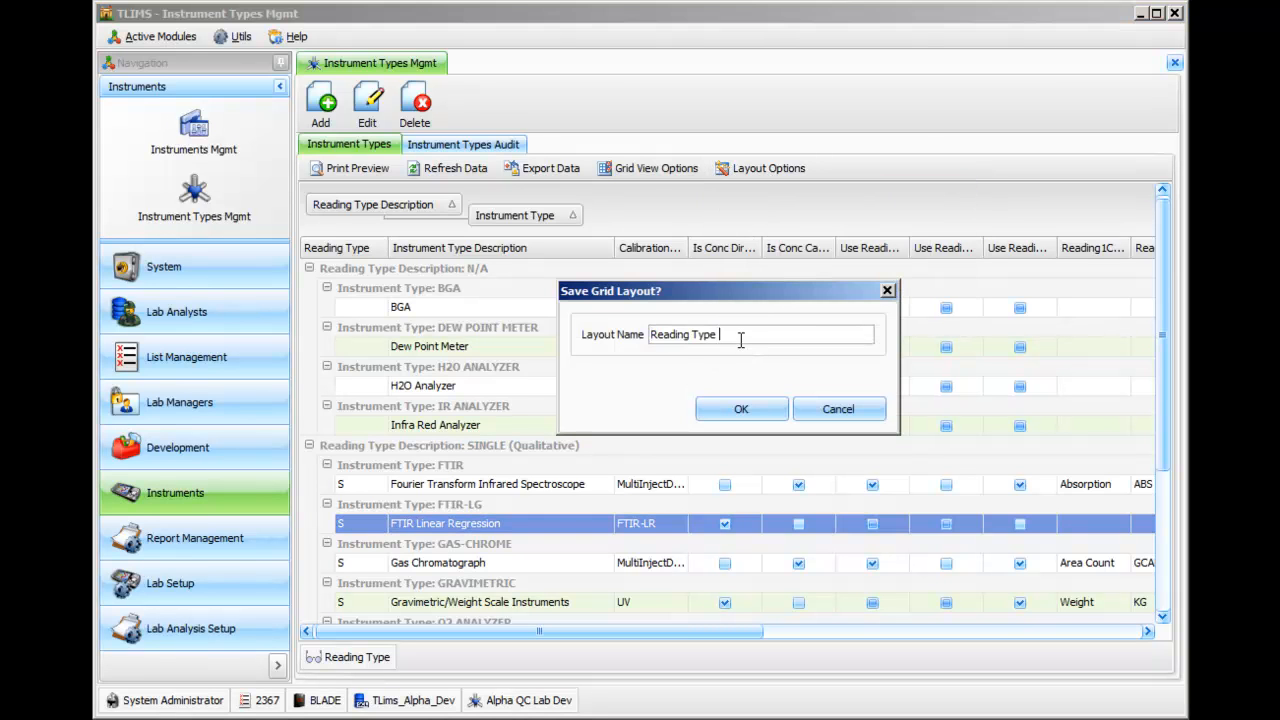
text(- Grouped)
click(737, 408)
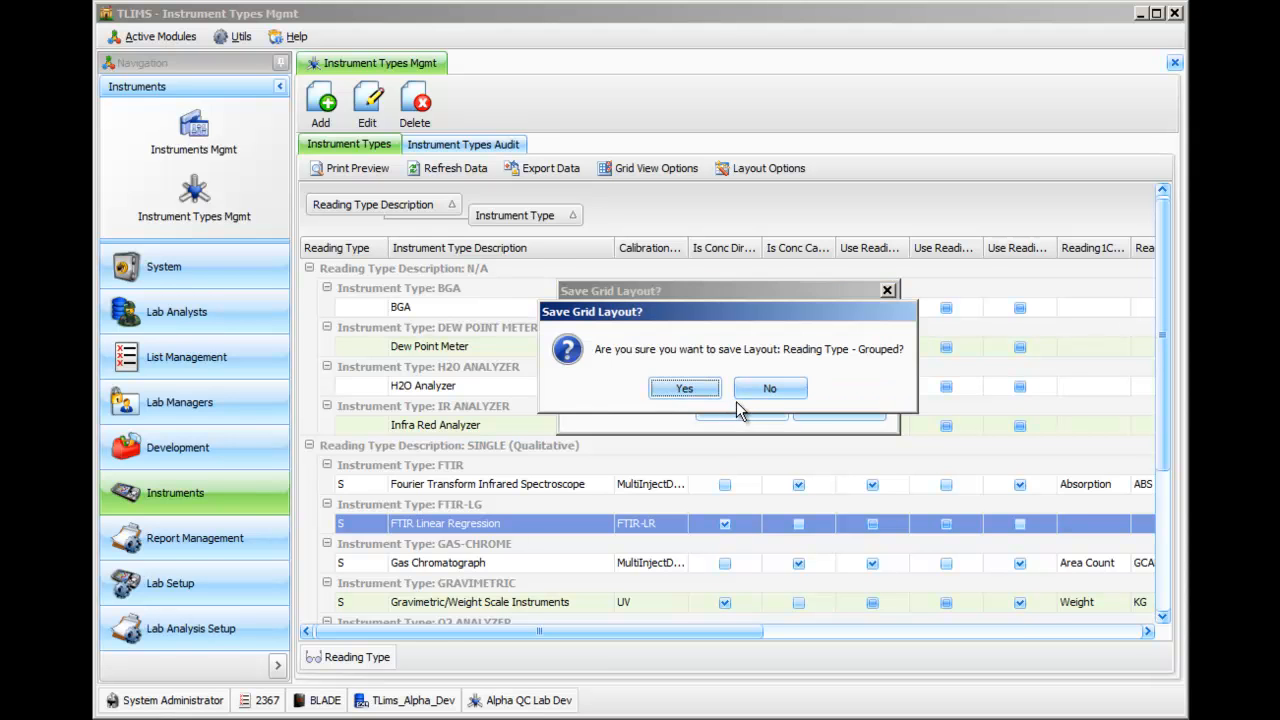
click(690, 388)
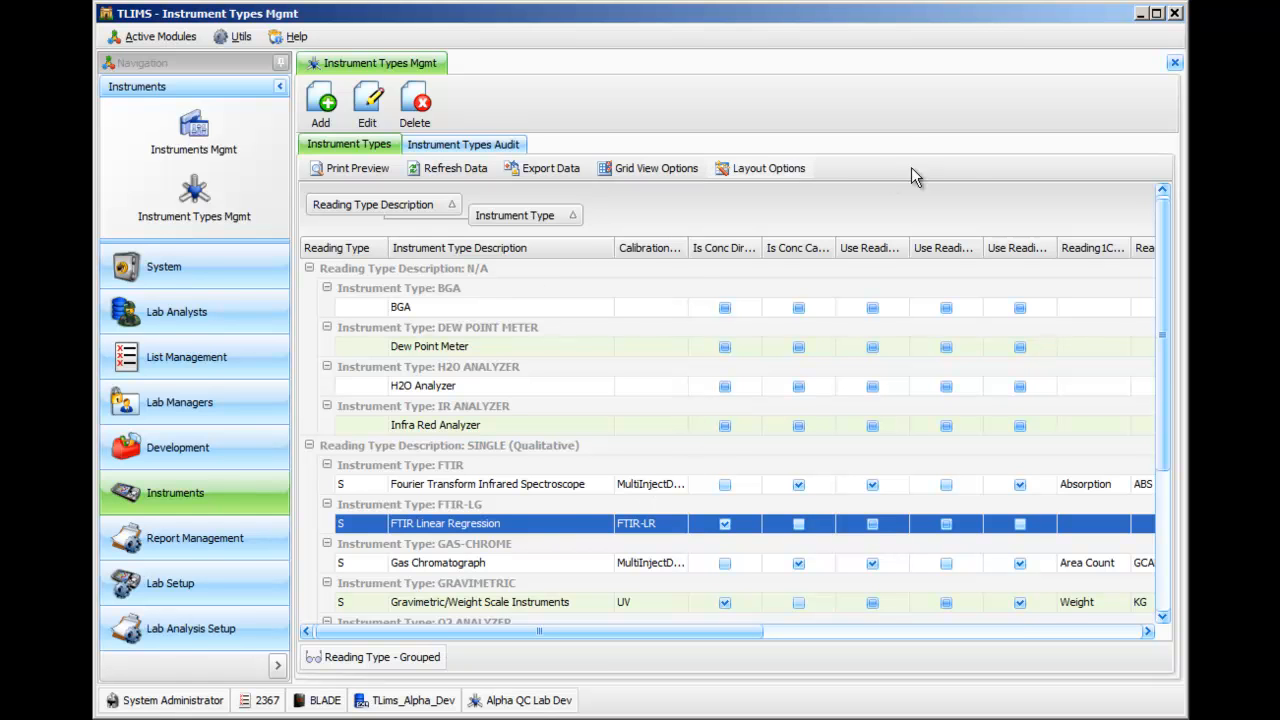
Switch to the ungrouped Reading Type layout and back to Reading Type - Grouped to compare them.
click(766, 172)
mouse_move(800, 214)
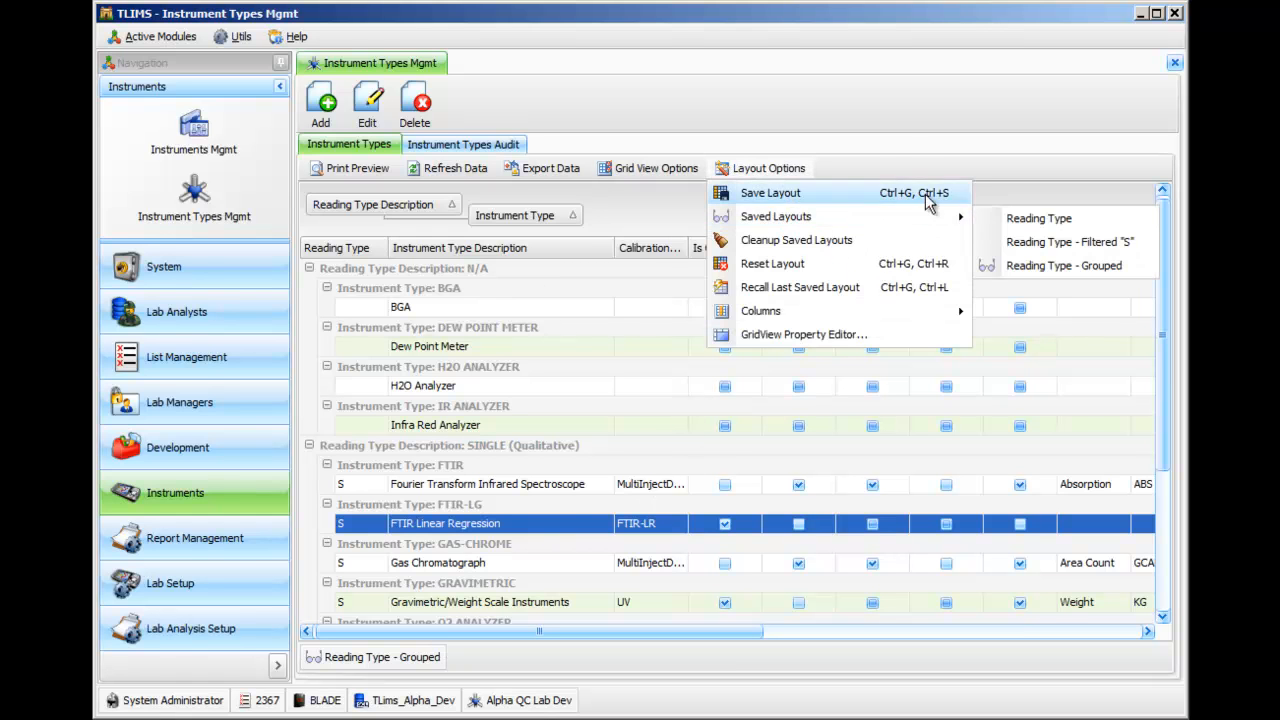
click(1017, 226)
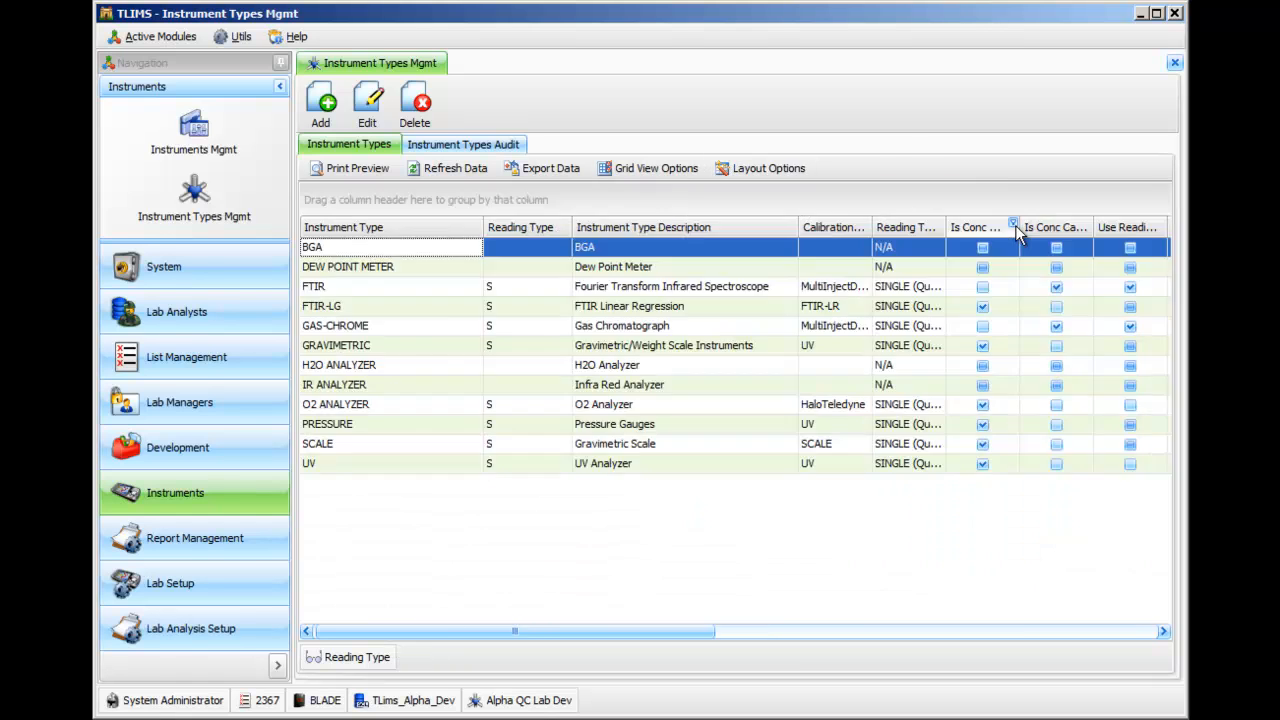
click(733, 176)
mouse_move(738, 224)
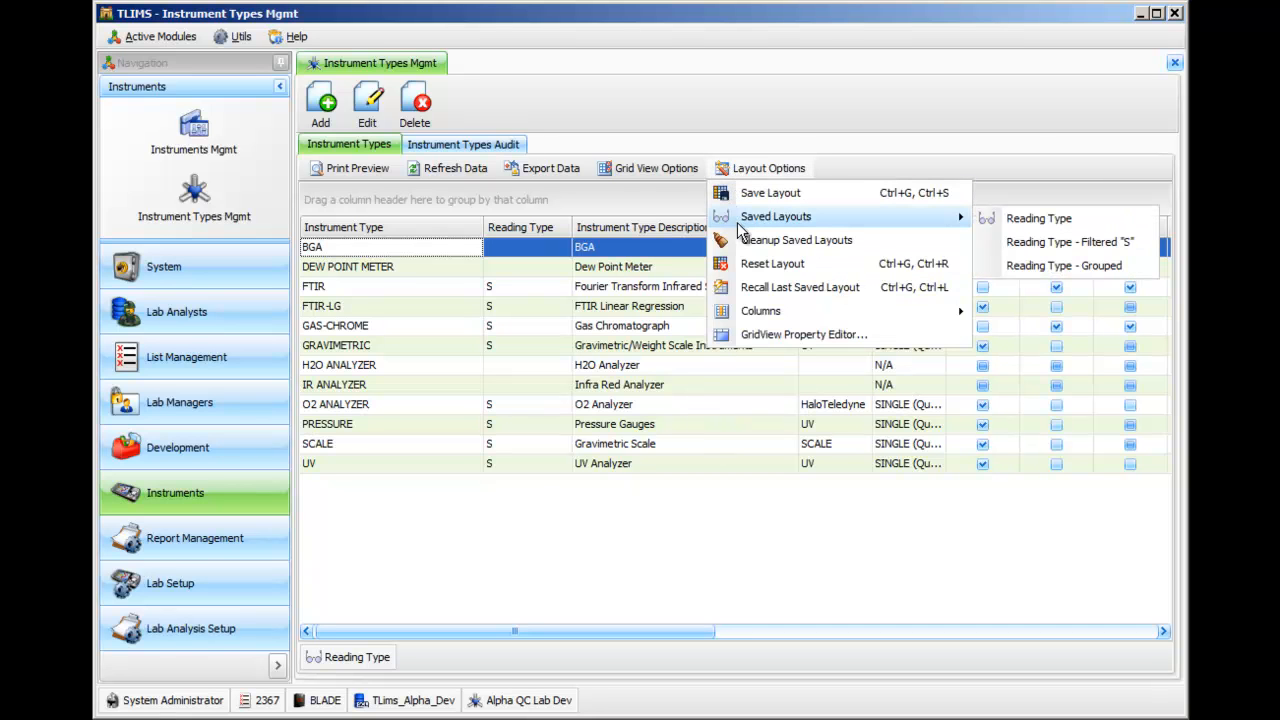
click(1008, 268)
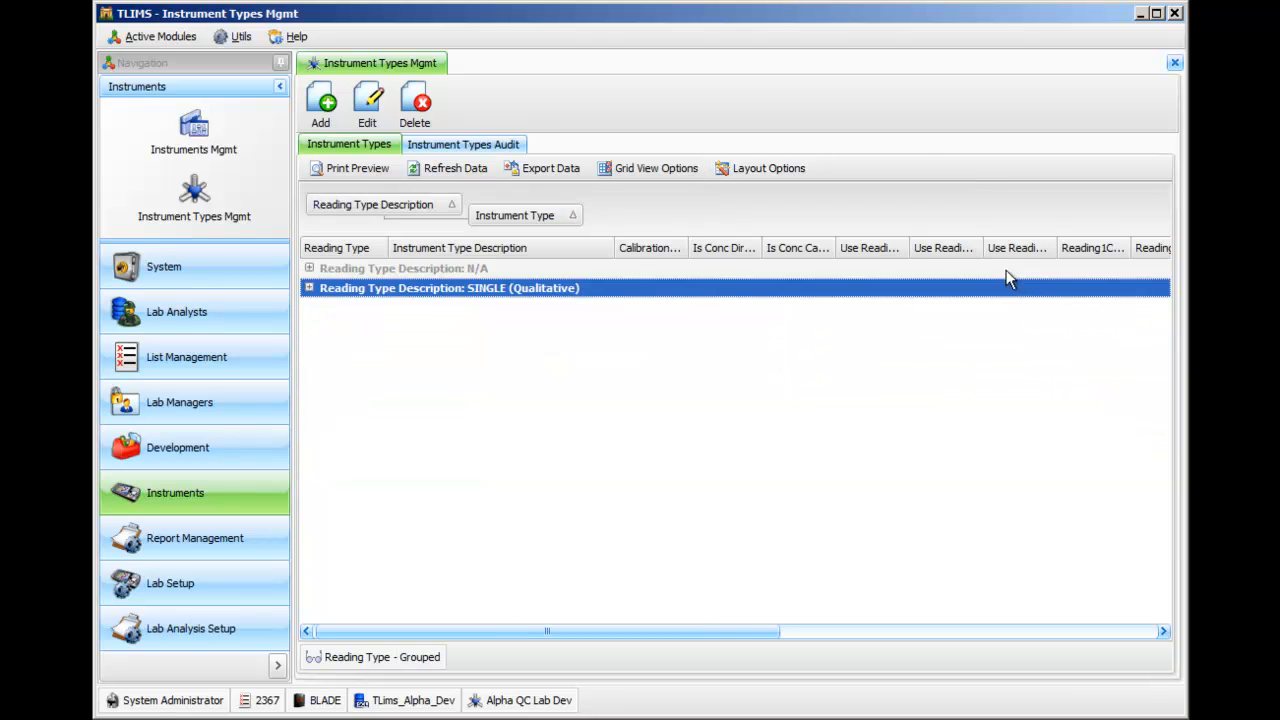
Expand the N/A and SINGLE (Qualitative) groups, and expand all remaining nested Instrument Type groups at once.
click(310, 268)
click(309, 367)
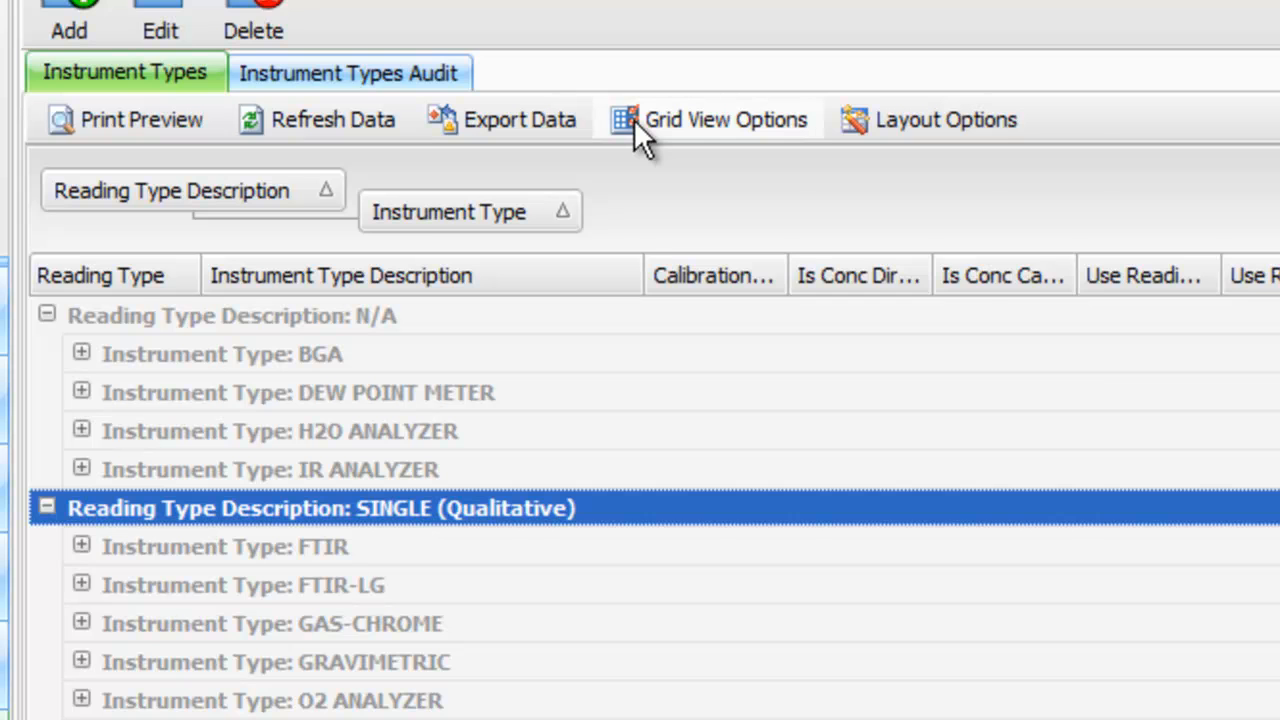
click(634, 119)
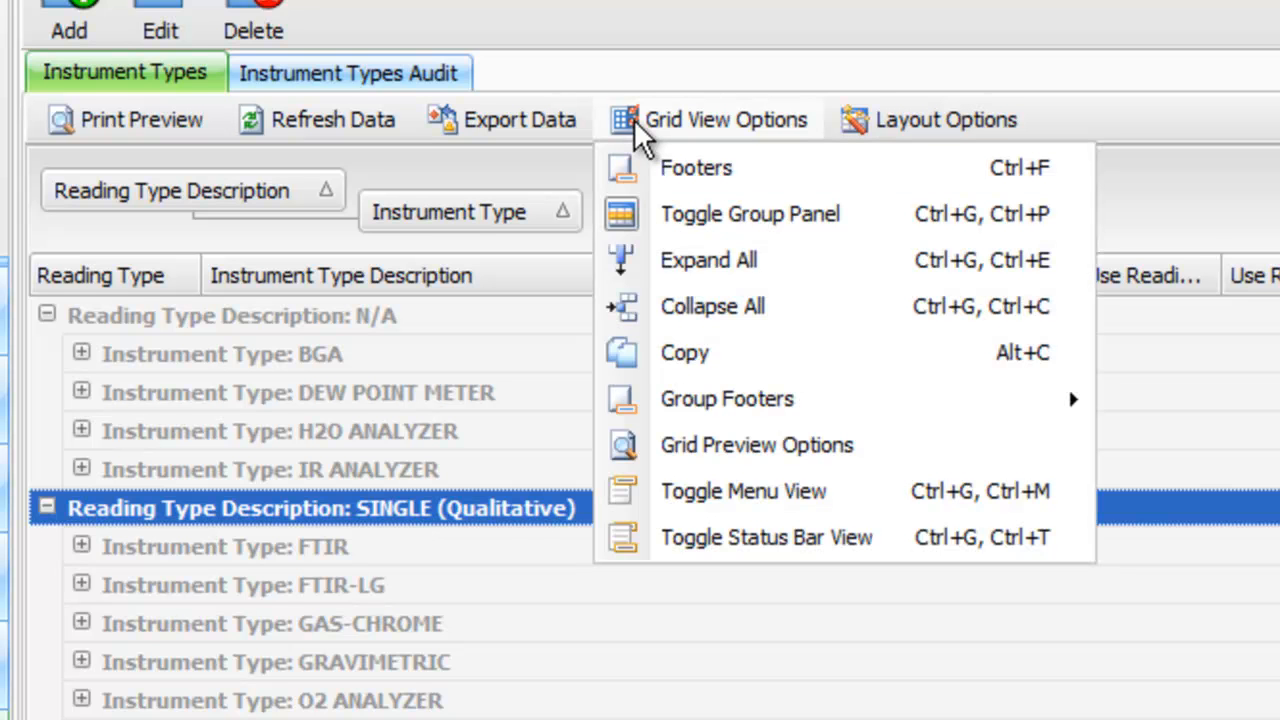
click(645, 273)
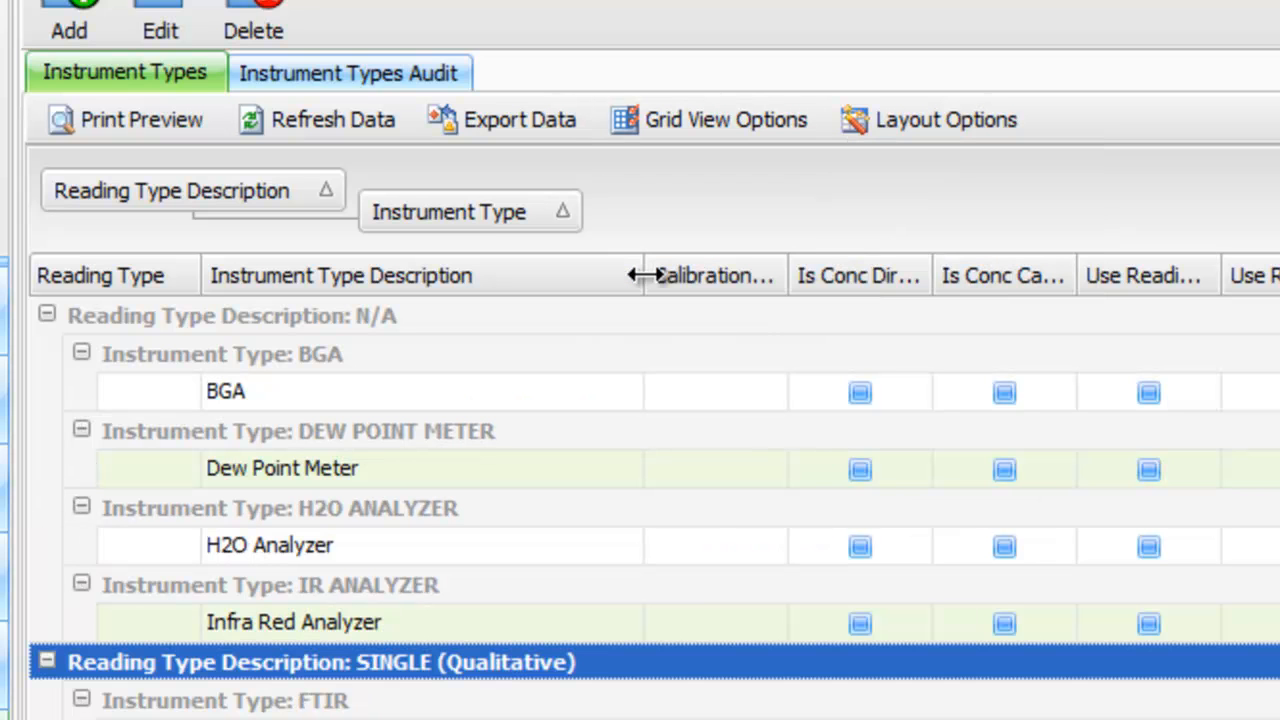
scroll(645, 400, down, 3)
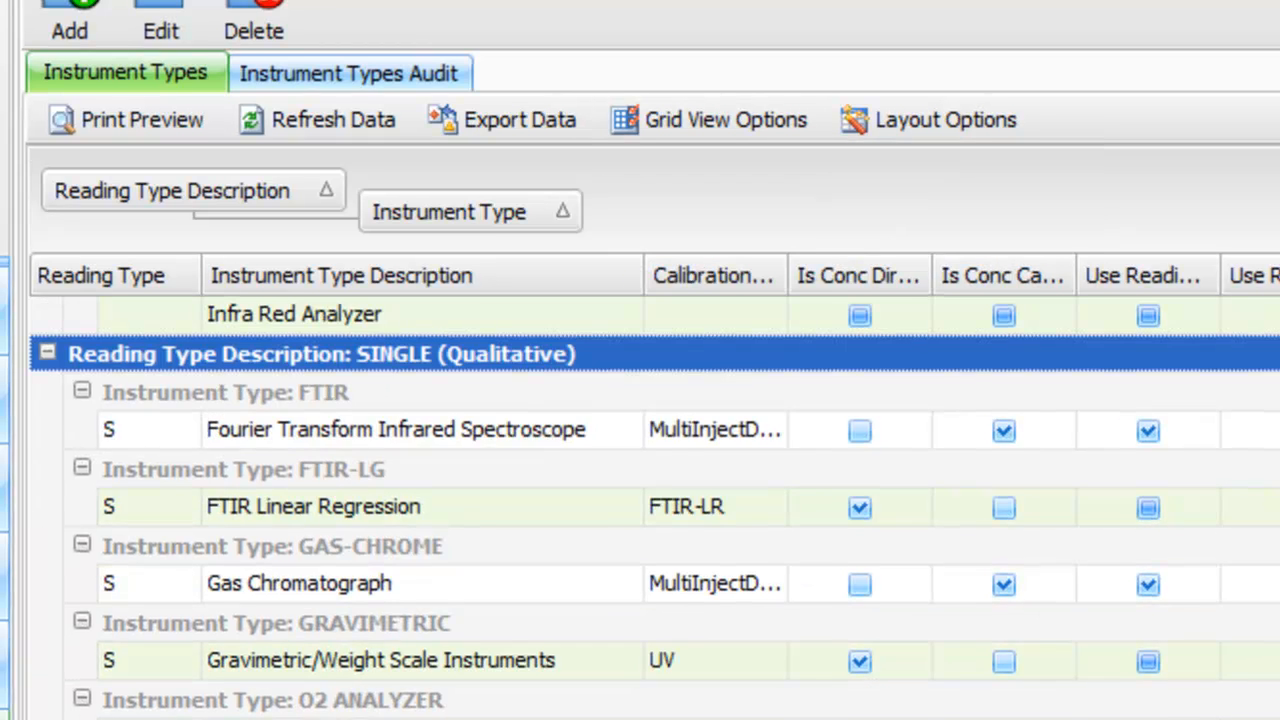